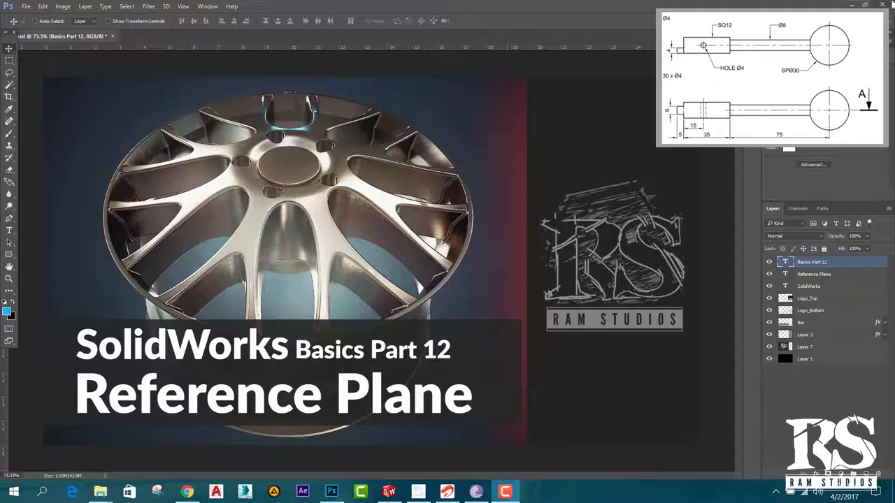
Step: Bring the handle part's reference drawing to the front and enlarge its window twice
left_click(660, 145)
left_click_drag(658, 146, 612, 187)
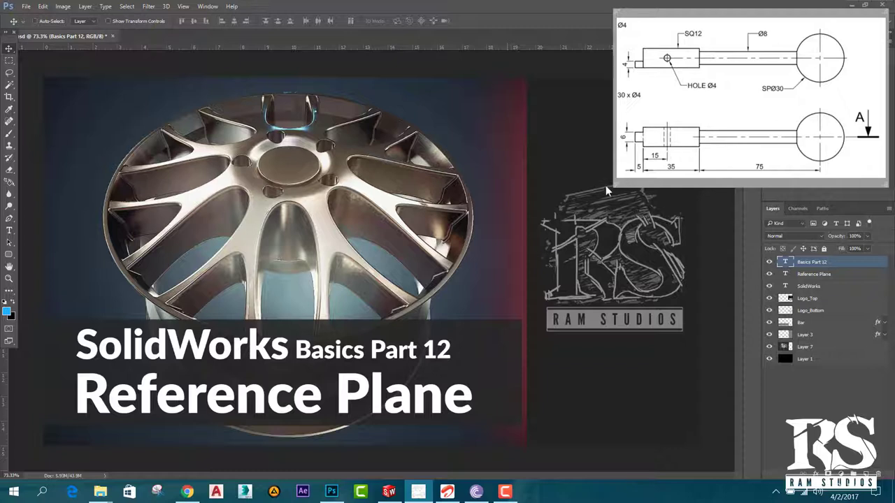
left_click_drag(613, 184, 599, 186)
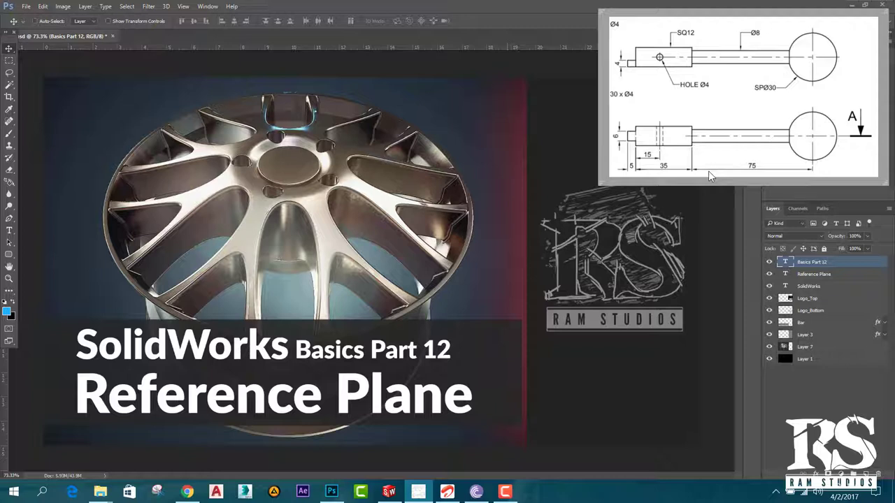
Step: Switch to SolidWorks and create a new blank Part document, Part1
left_click(389, 491)
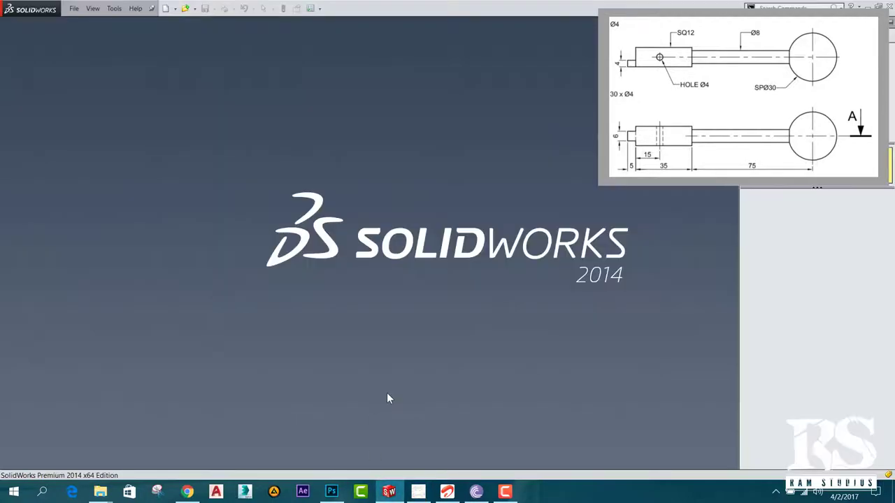
left_click(77, 8)
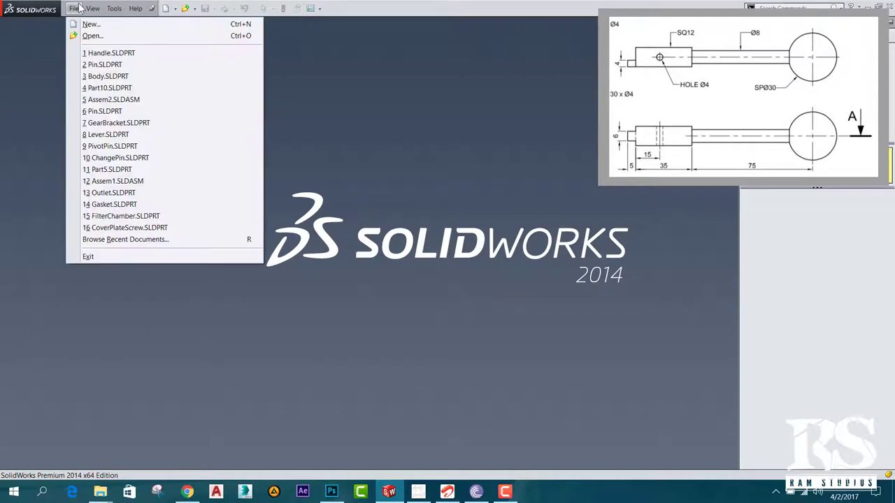
left_click(117, 25)
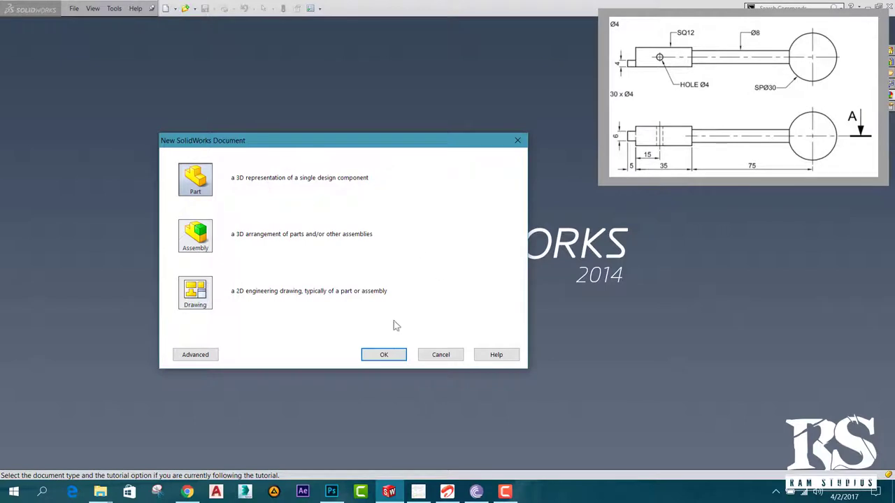
left_click(367, 358)
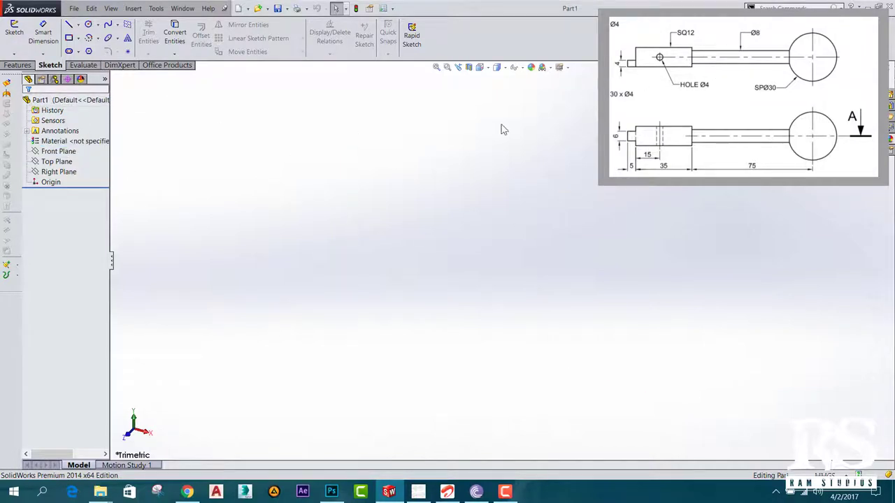
Step: Start a sketch on the Front Plane and draw a small circle centred at the origin
left_click(52, 152)
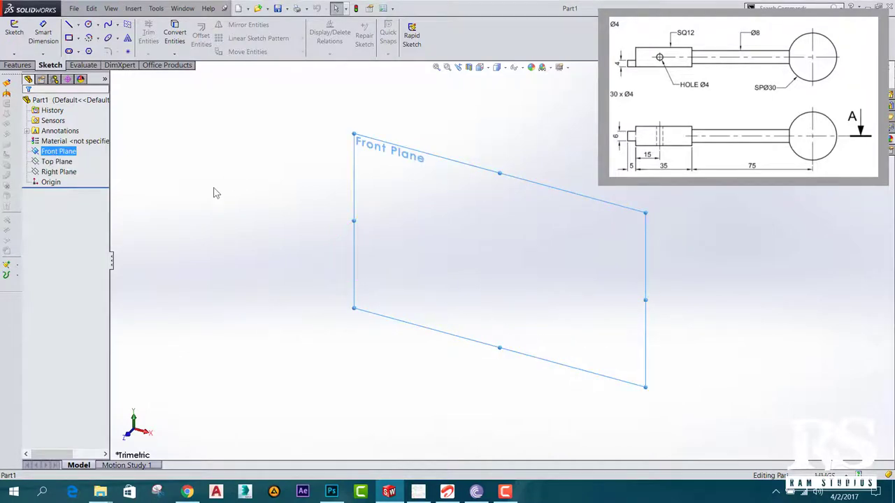
left_click(14, 31)
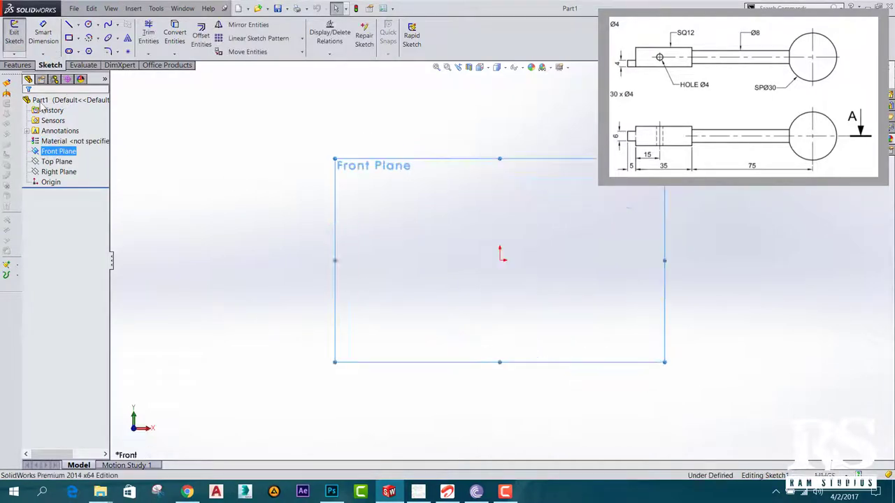
scroll(612, 263, "down", 2)
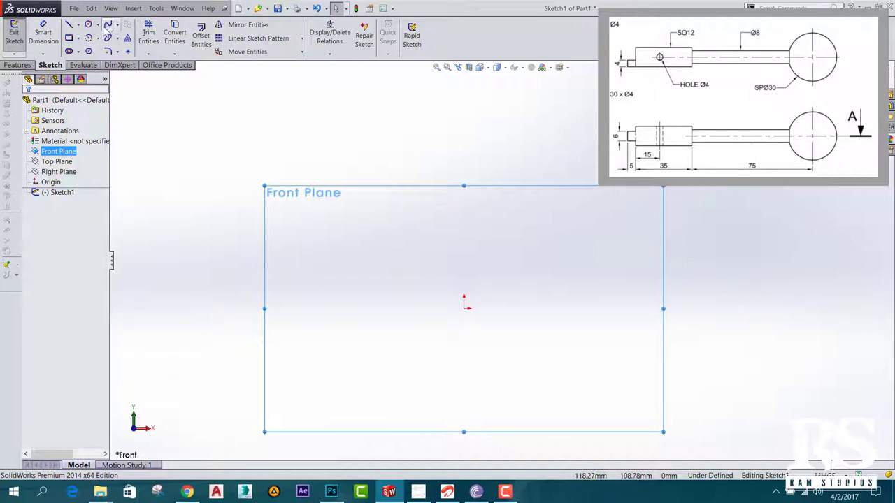
left_click(88, 24)
left_click(463, 309)
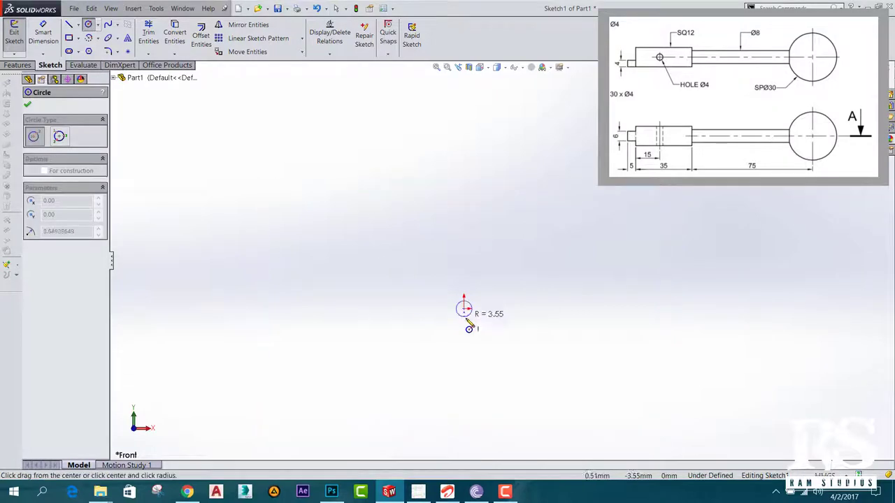
left_click(473, 317)
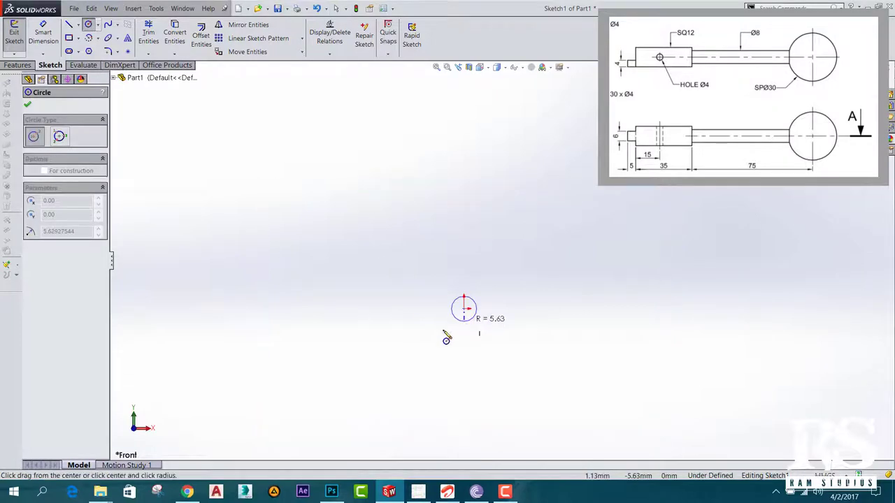
Step: Draw a rectangle enclosing the circle
left_click(69, 38)
left_click(409, 272)
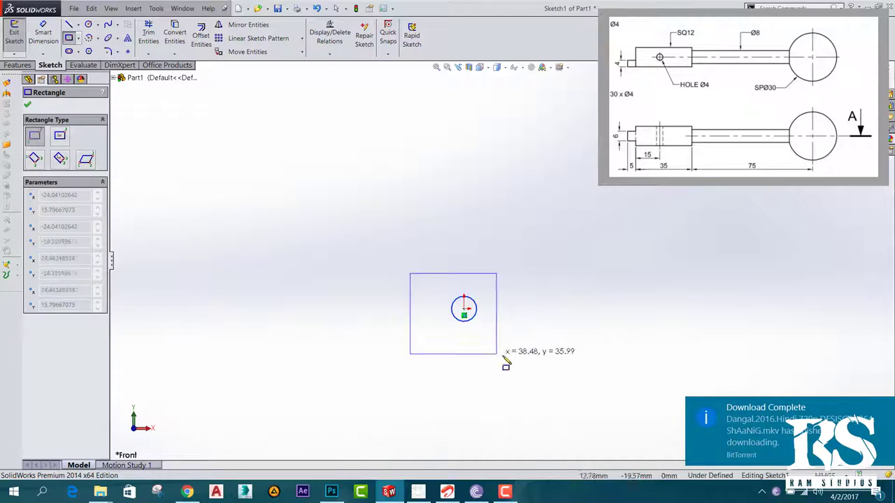
left_click(520, 341)
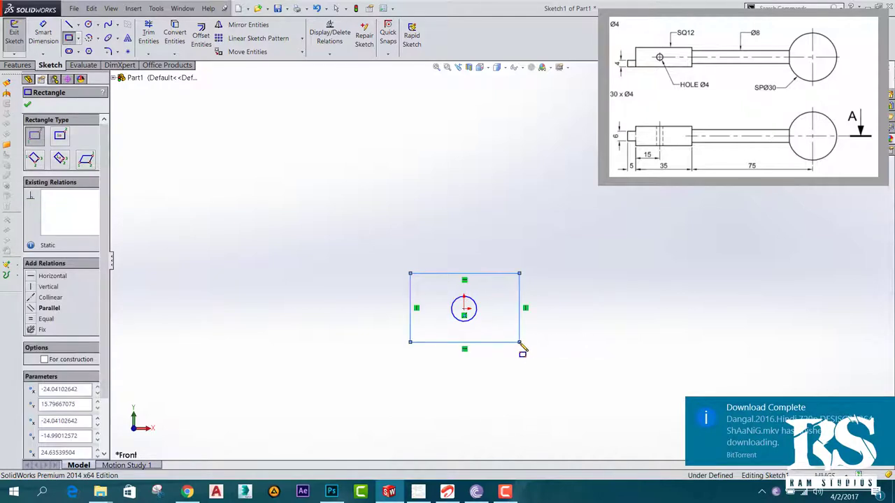
left_click(520, 343)
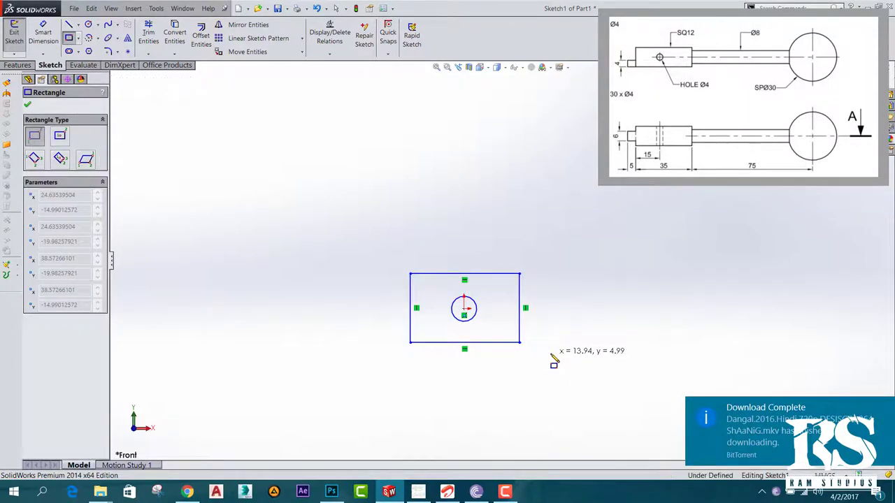
key("Escape")
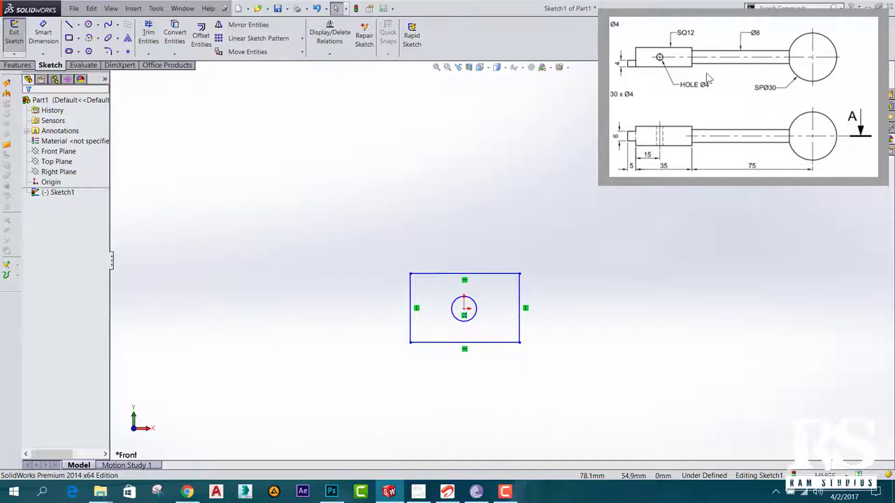
Step: Dimension the circle's Ø4 diameter and set the rectangle's bottom edge to 35 mm
left_click(43, 32)
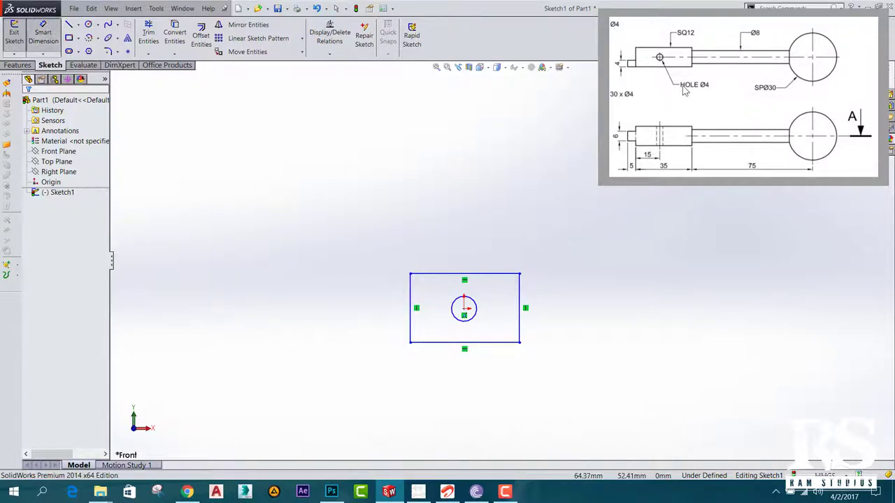
left_click(473, 316)
left_click(552, 404)
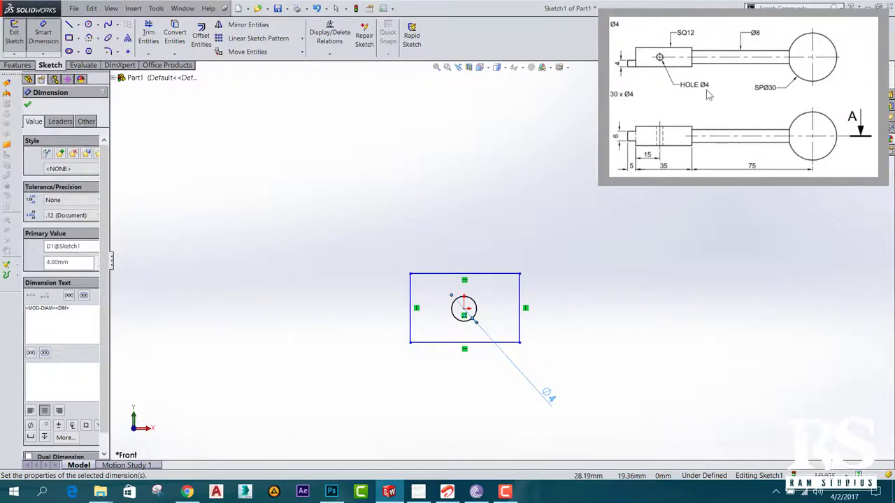
left_click(422, 344)
left_click(454, 419)
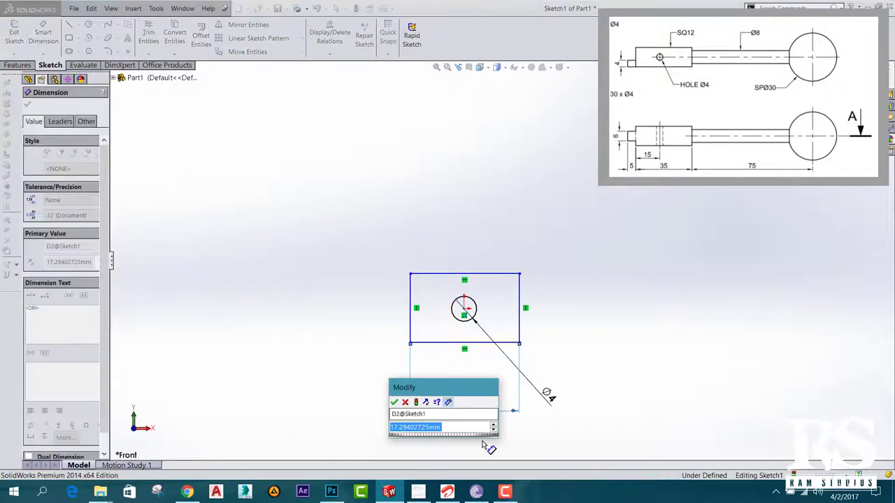
type("35")
key("Return")
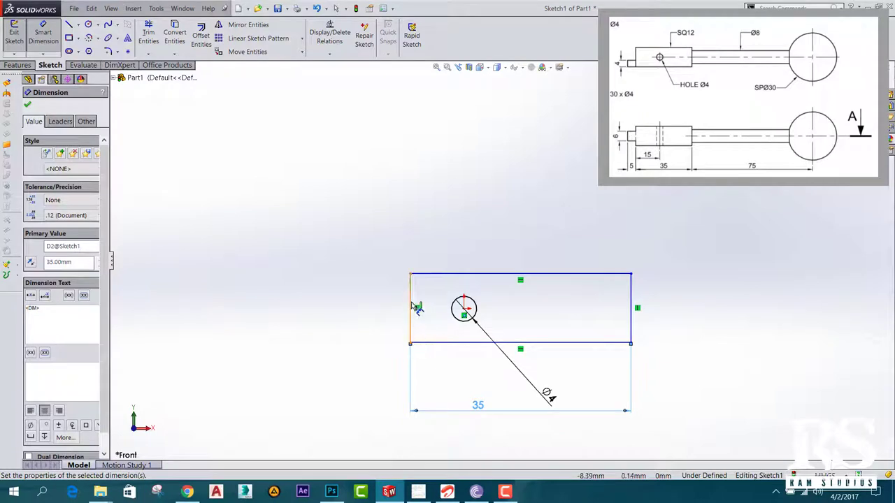
Step: Place the hole centre 15 mm from the left edge and 6 mm above the bottom
left_click(411, 275)
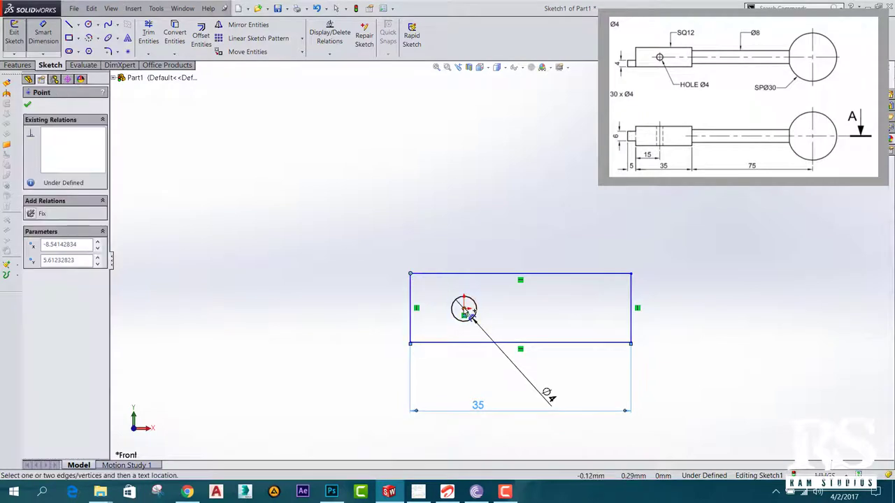
left_click(468, 311)
left_click(452, 210)
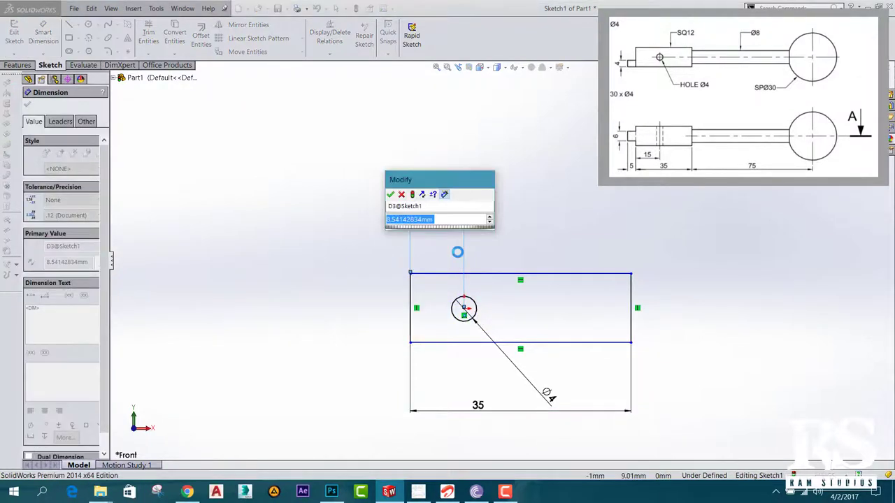
type("15")
key("Return")
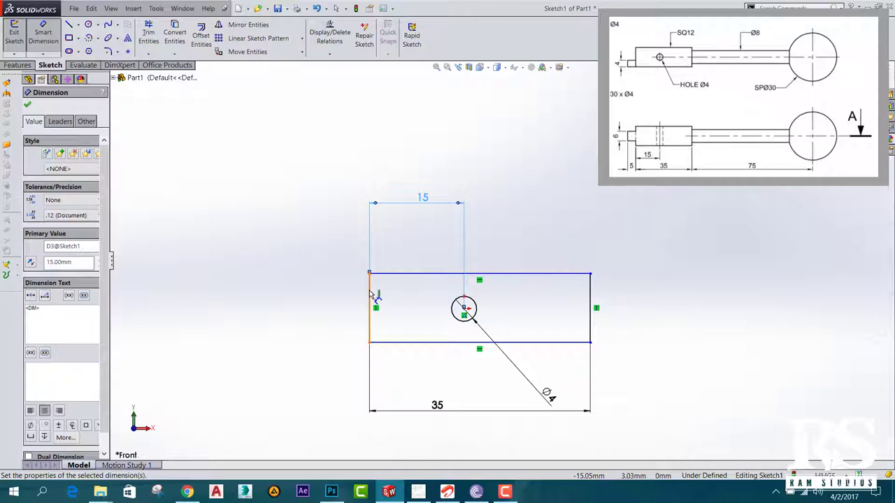
left_click(464, 309)
left_click(369, 343)
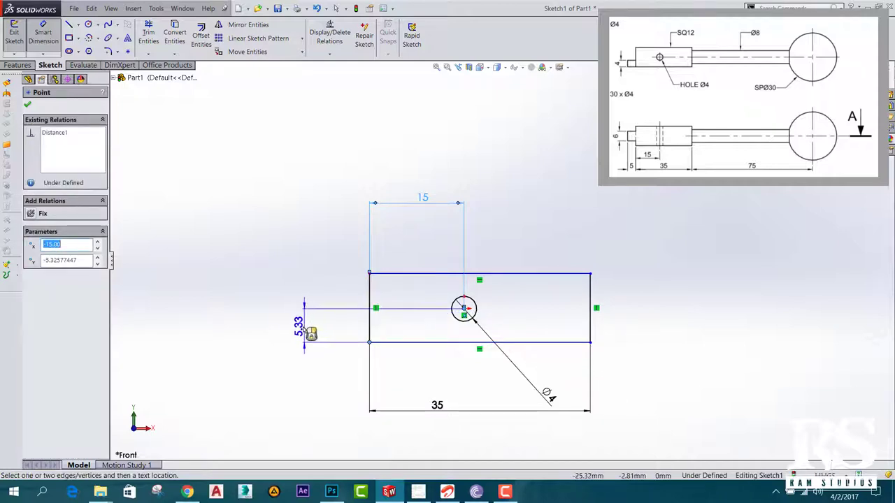
left_click(295, 333)
type("6")
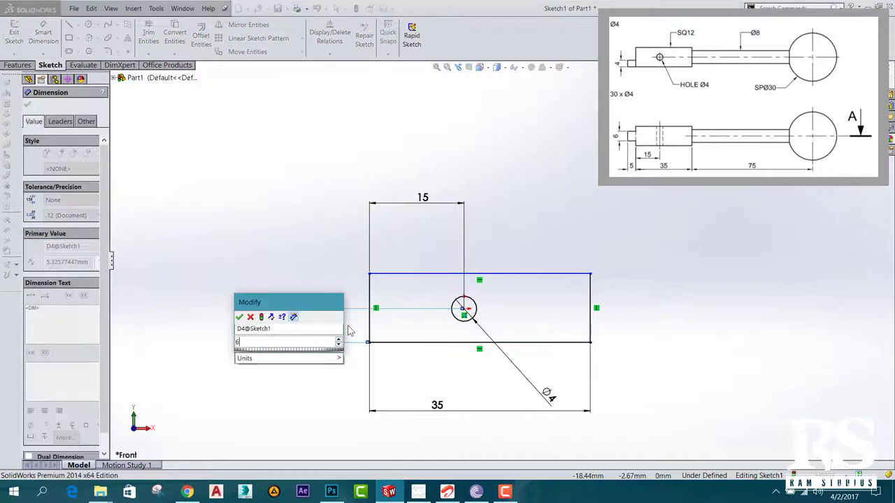
key("Return")
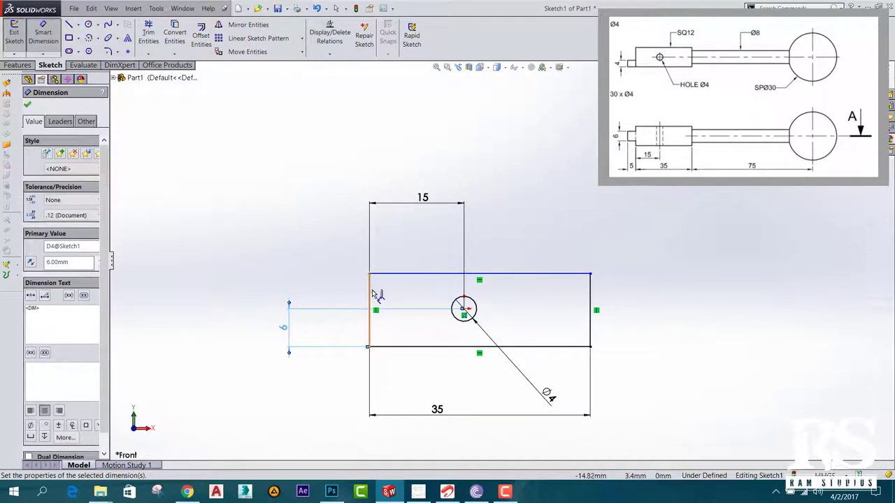
Step: Set the rectangle's height to 12 mm so the sketch is fully defined
left_click(370, 300)
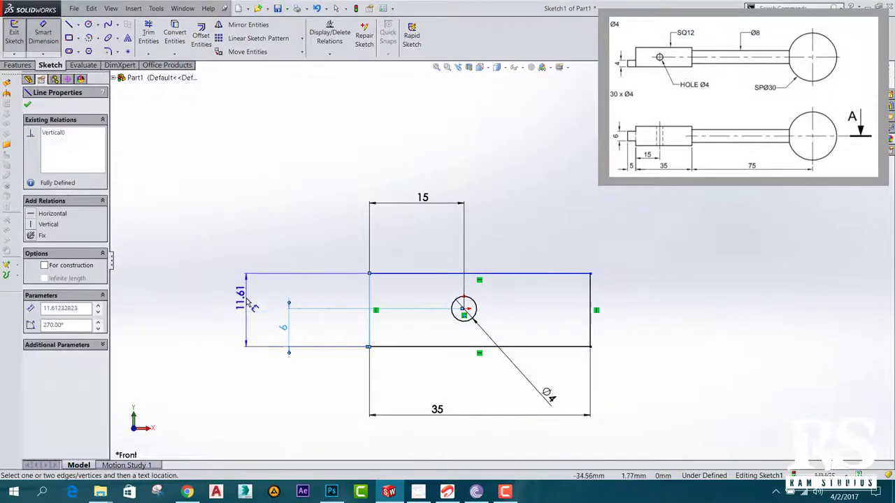
left_click(244, 300)
type("1")
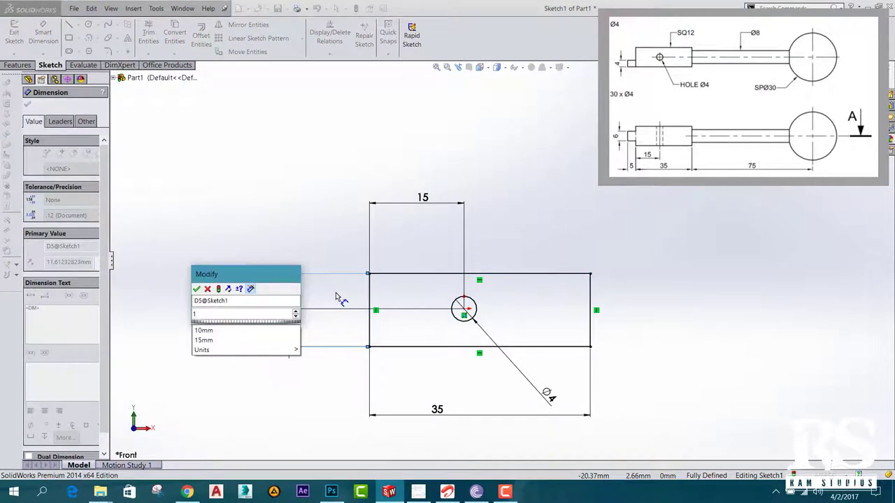
type("2")
key("Return")
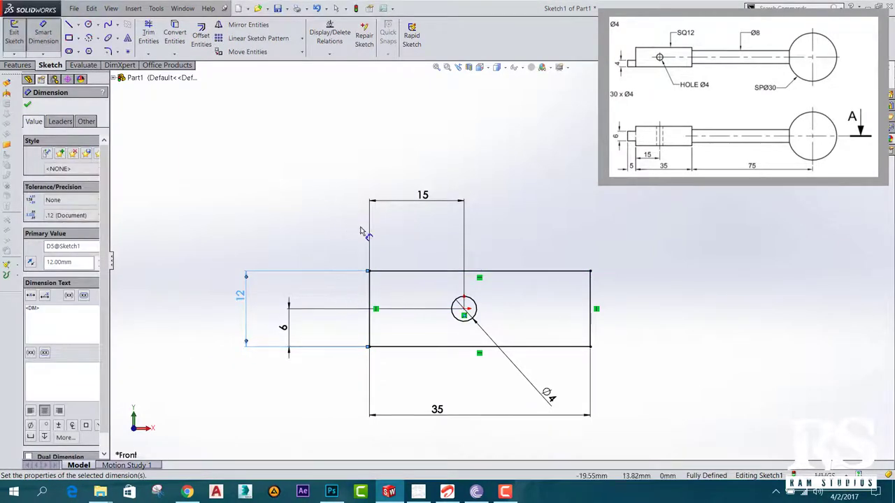
scroll(487, 258, "up", 2)
scroll(619, 248, "up", 2)
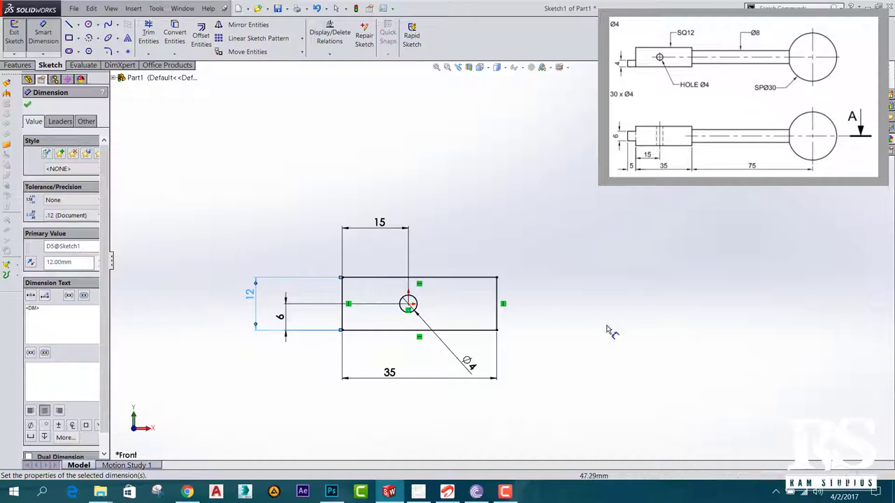
scroll(516, 249, "up", 2)
scroll(520, 252, "down", 1)
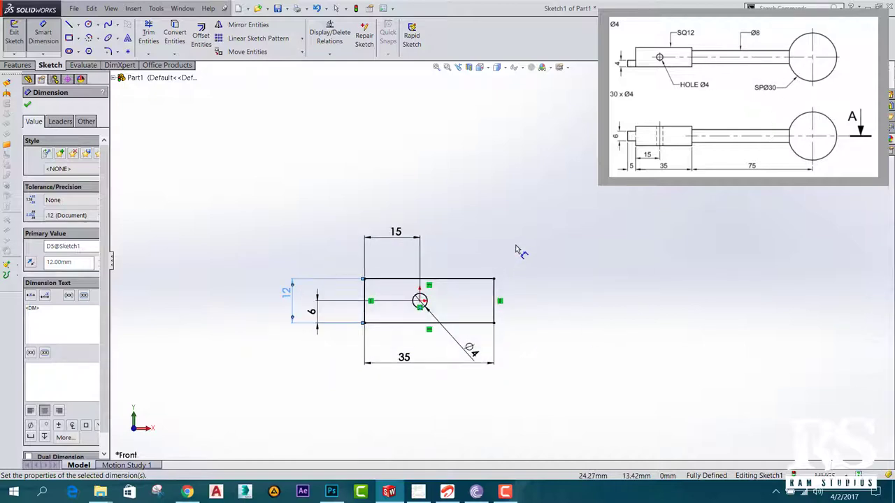
Step: Exit Sketch1 and highlight the Front, Top and Right Planes in the tree
left_click(27, 104)
left_click(14, 35)
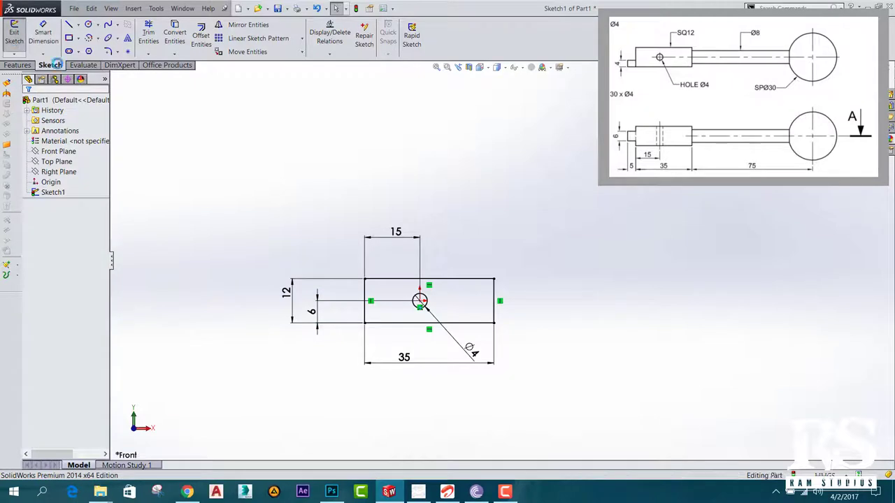
left_click(55, 152)
left_click(56, 161)
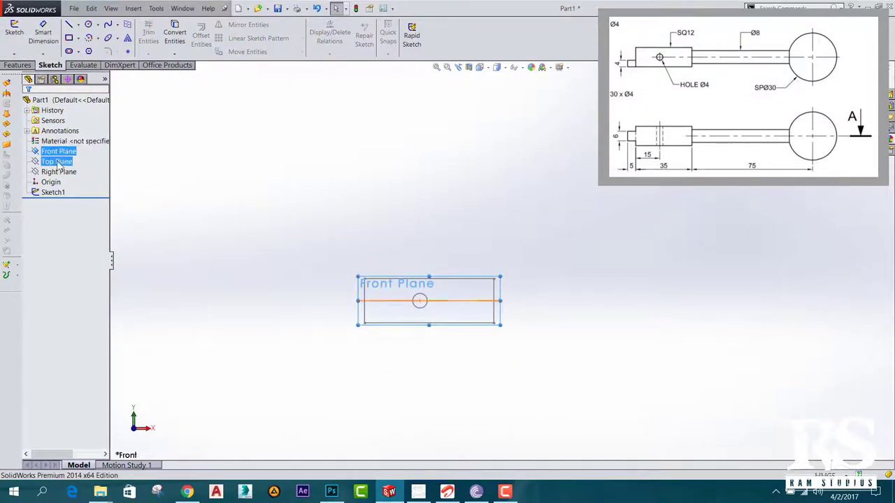
left_click(61, 171, "ctrl")
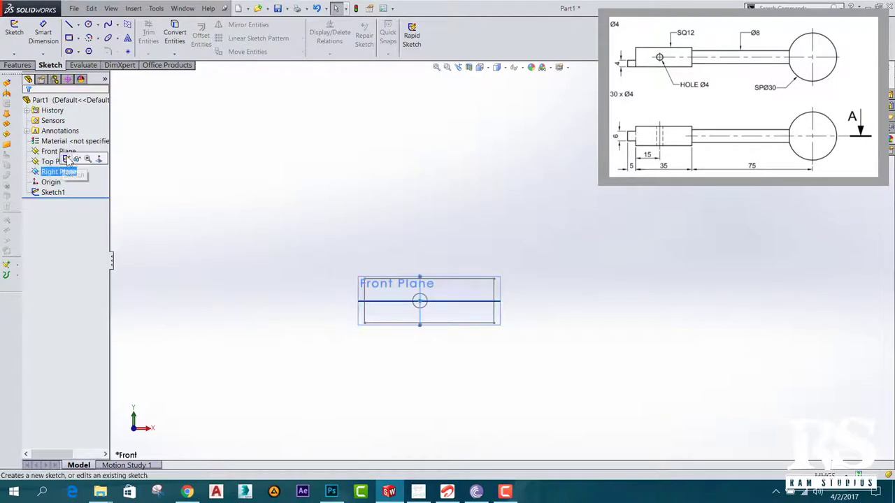
left_click(61, 172)
Step: Orbit and zoom to view the three reference planes around the sketch in 3D
mouse_move(444, 262)
middle_mouse_down()
mouse_move(485, 354)
mouse_move(441, 351)
mouse_move(433, 385)
mouse_move(487, 376)
mouse_move(510, 331)
mouse_move(460, 412)
mouse_move(405, 342)
mouse_move(428, 326)
mouse_move(424, 339)
mouse_move(503, 309)
middle_mouse_up()
scroll(489, 294, "down", 2)
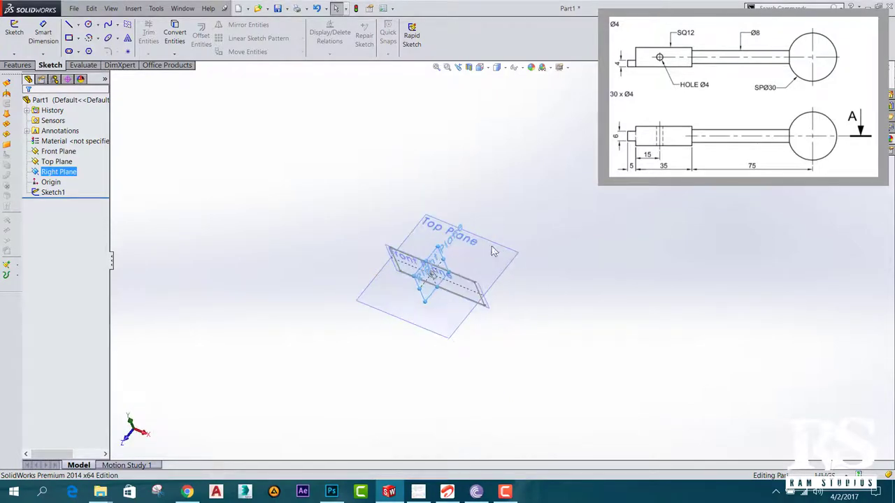
scroll(454, 276, "down", 1)
scroll(405, 257, "down", 2)
scroll(447, 271, "down", 1)
scroll(461, 328, "down", 1)
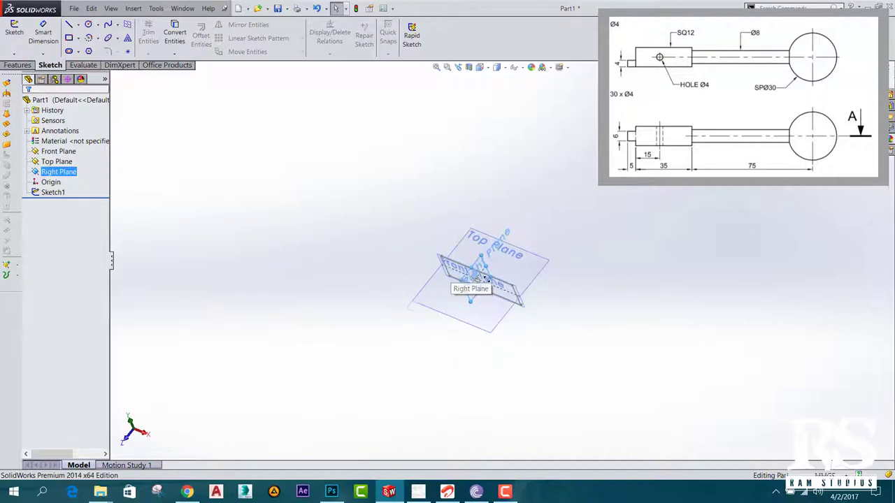
scroll(503, 335, "down", 1)
mouse_move(546, 358)
middle_mouse_down()
mouse_move(575, 334)
mouse_move(541, 354)
mouse_move(571, 324)
mouse_move(544, 333)
middle_mouse_up()
scroll(500, 220, "down", 1)
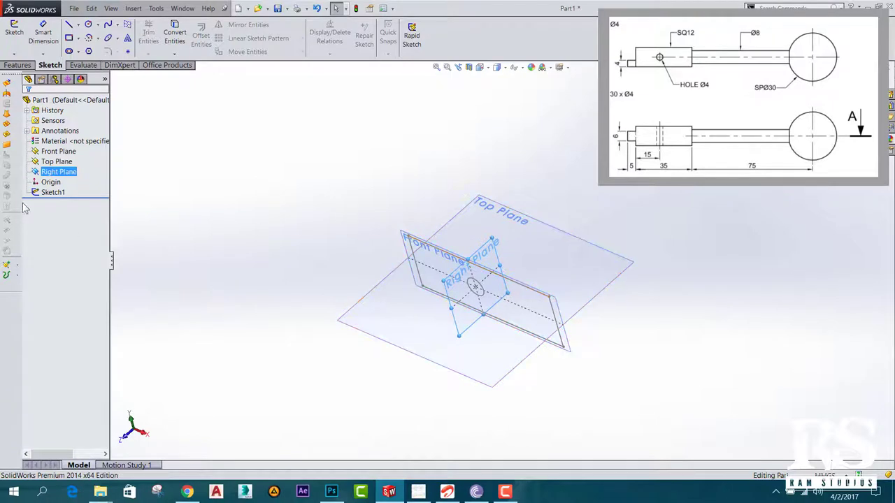
Step: Extrude Sketch1 Blind 6 mm in Direction 1 and 6 mm in Direction 2 as Boss-Extrude1
left_click(53, 192)
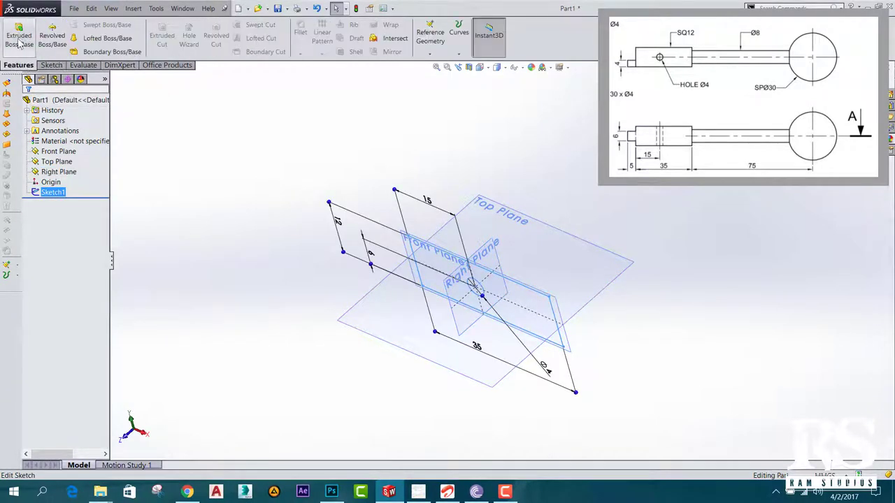
left_click(18, 35)
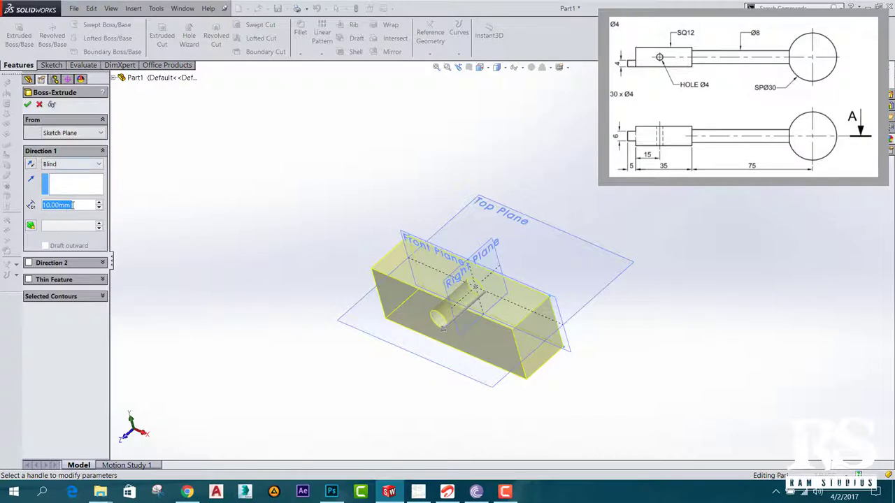
type("6")
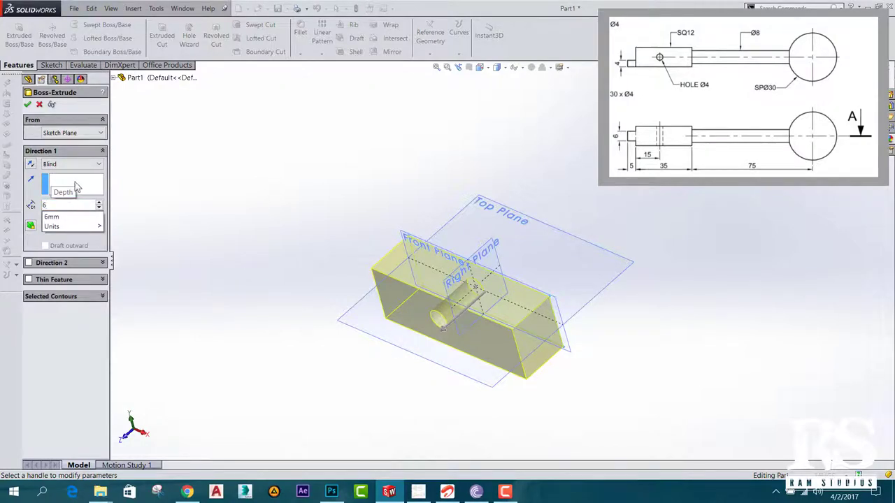
key("Return")
left_click(49, 263)
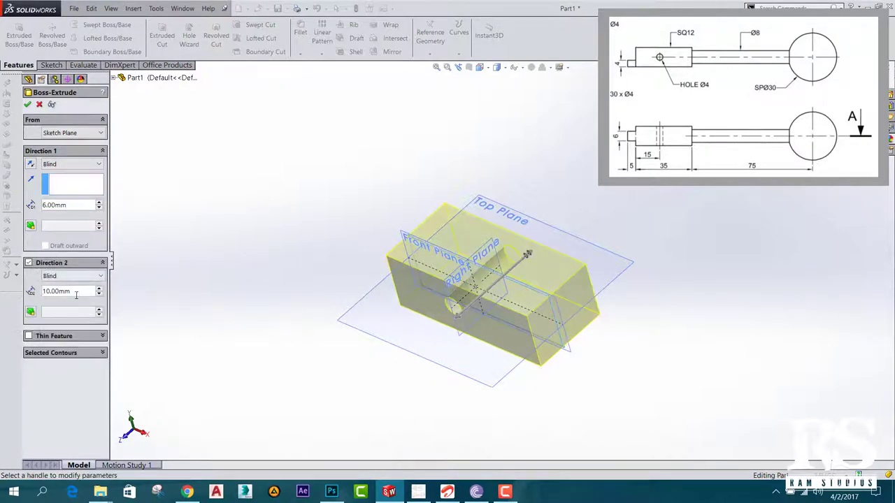
type("6")
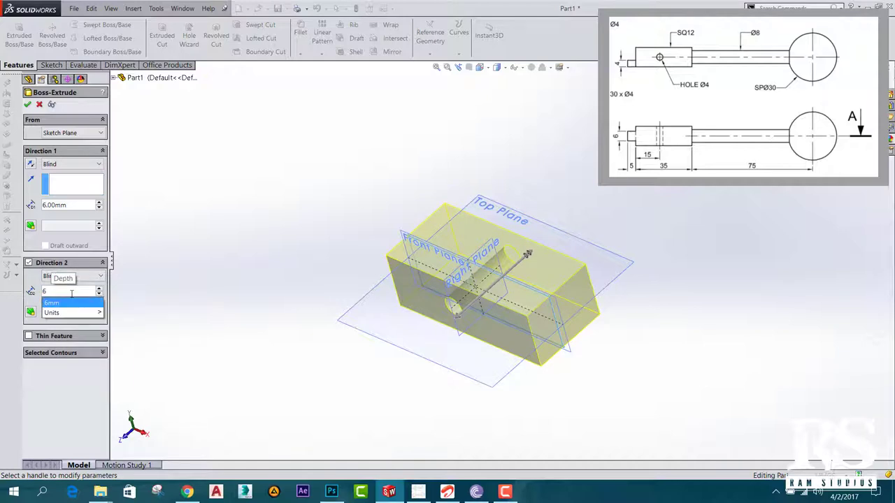
key("Return")
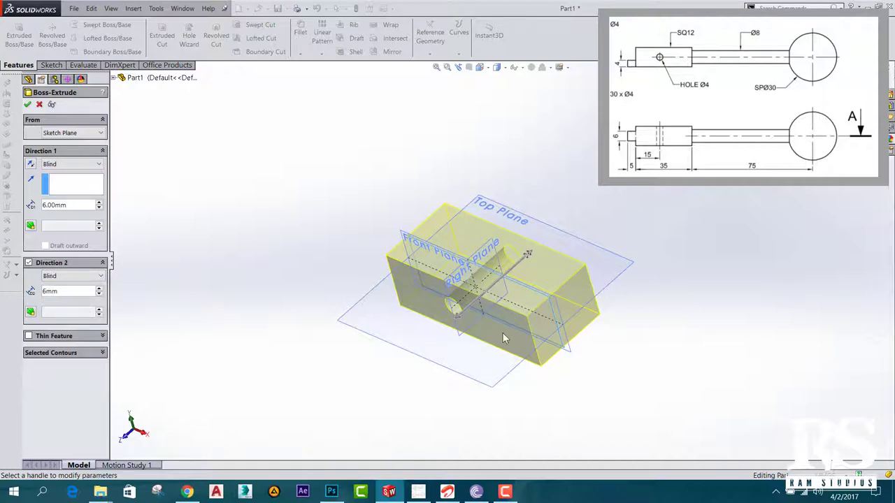
mouse_move(631, 357)
middle_mouse_down()
mouse_move(559, 329)
mouse_move(601, 325)
middle_mouse_up()
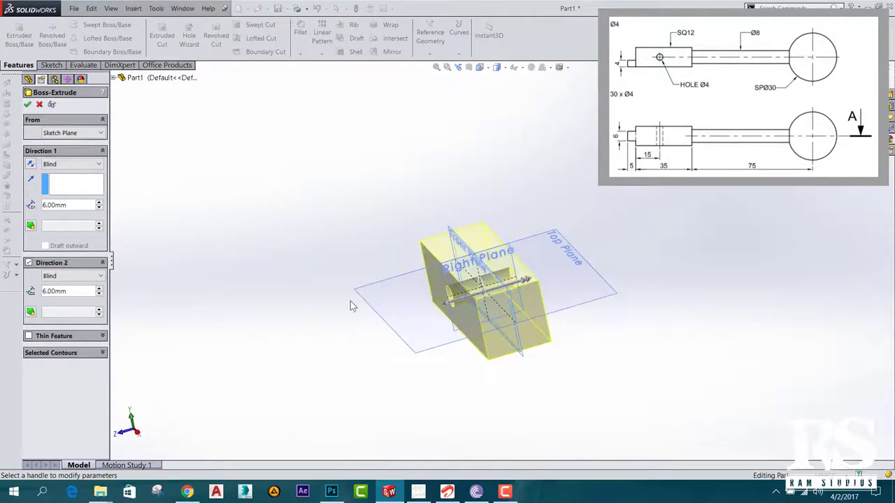
left_click(27, 104)
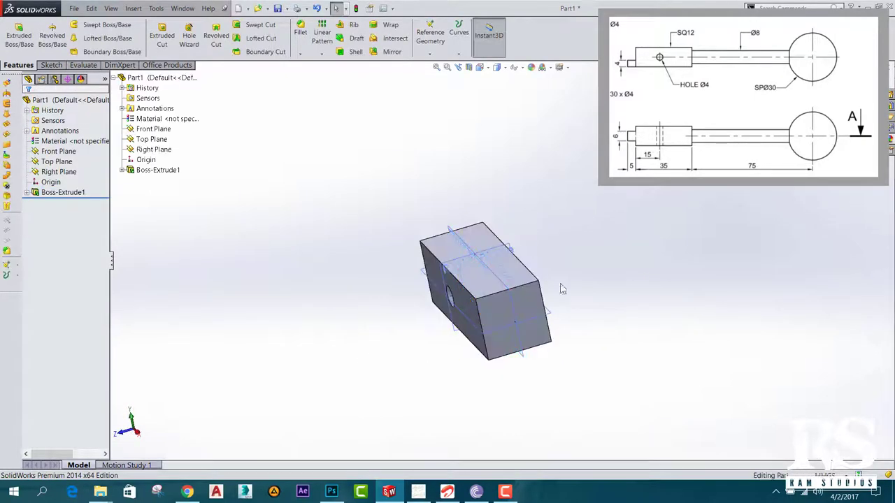
mouse_move(562, 288)
middle_mouse_down()
mouse_move(459, 376)
mouse_move(539, 436)
middle_mouse_up()
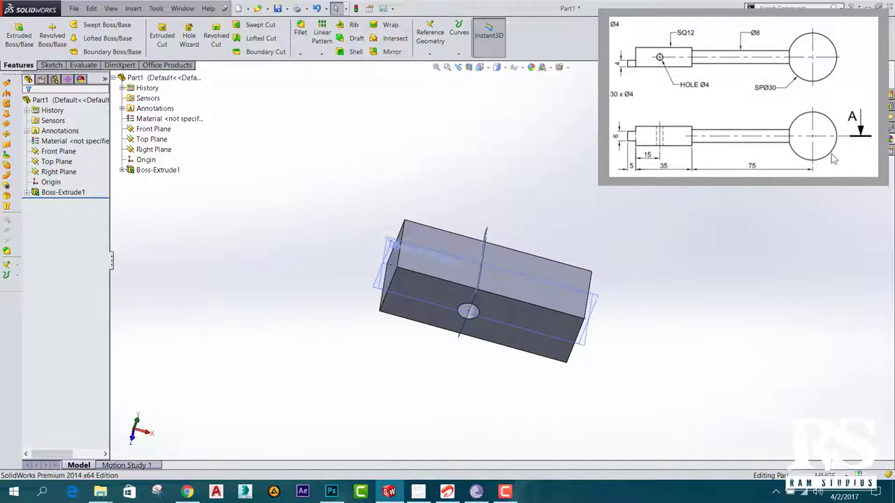
mouse_move(618, 340)
middle_mouse_down()
mouse_move(581, 352)
mouse_move(587, 348)
middle_mouse_up()
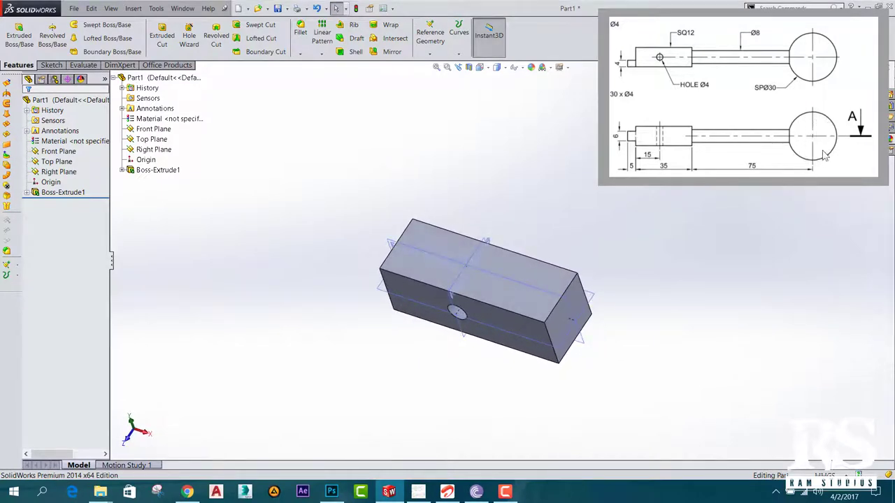
left_click(459, 292)
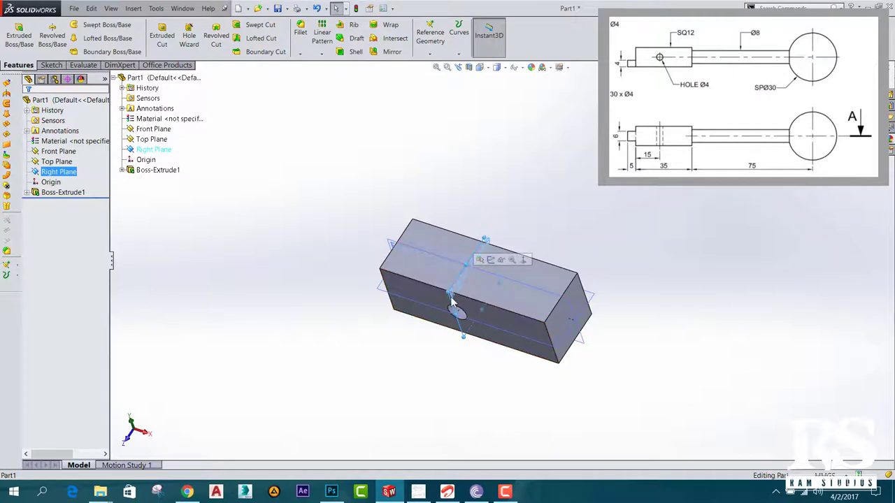
scroll(483, 255, "down", 4)
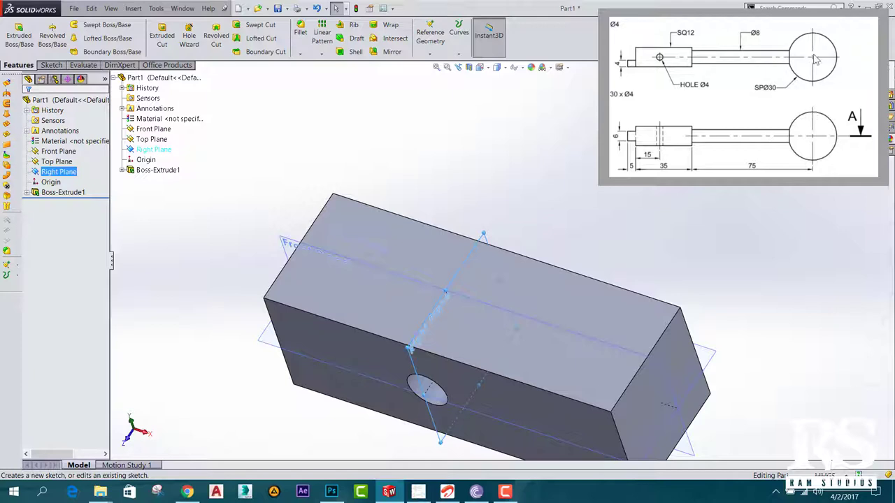
scroll(501, 210, "up", 3)
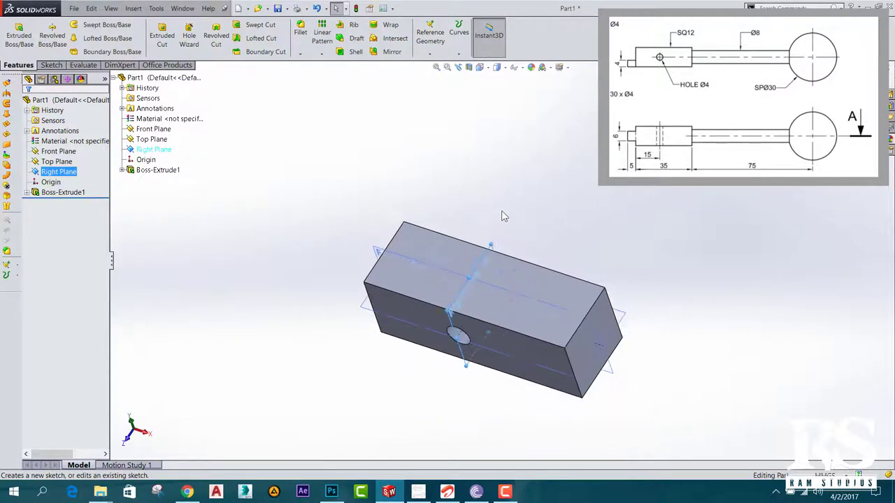
left_click(508, 227)
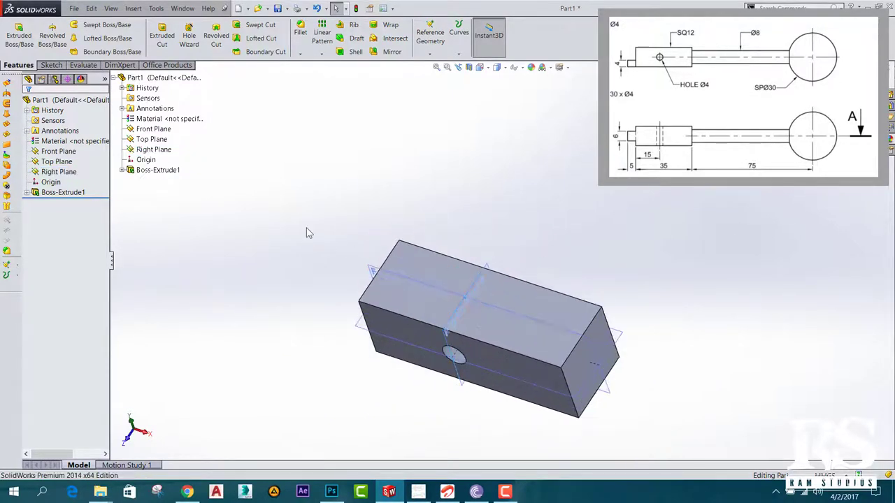
middle_click_drag(511, 255, 505, 205)
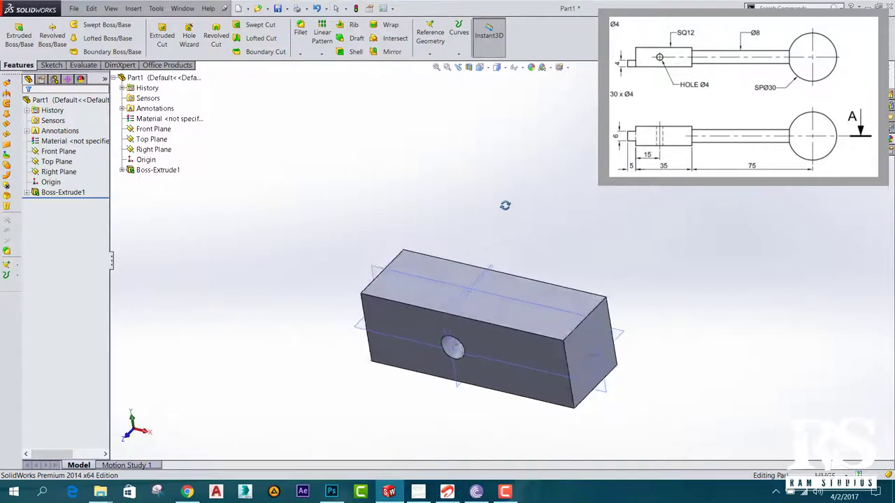
scroll(505, 205, "down", 2)
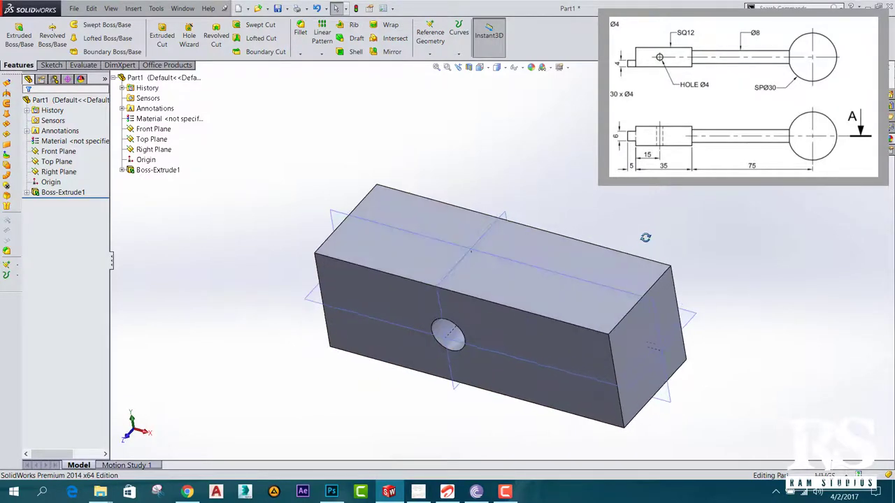
middle_click_drag(667, 260, 639, 236)
left_click(59, 194)
left_click(98, 222)
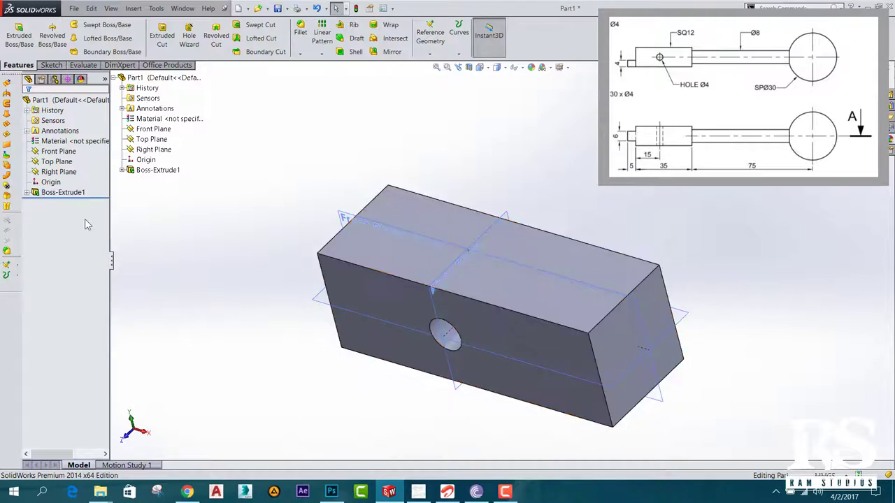
left_click(149, 131)
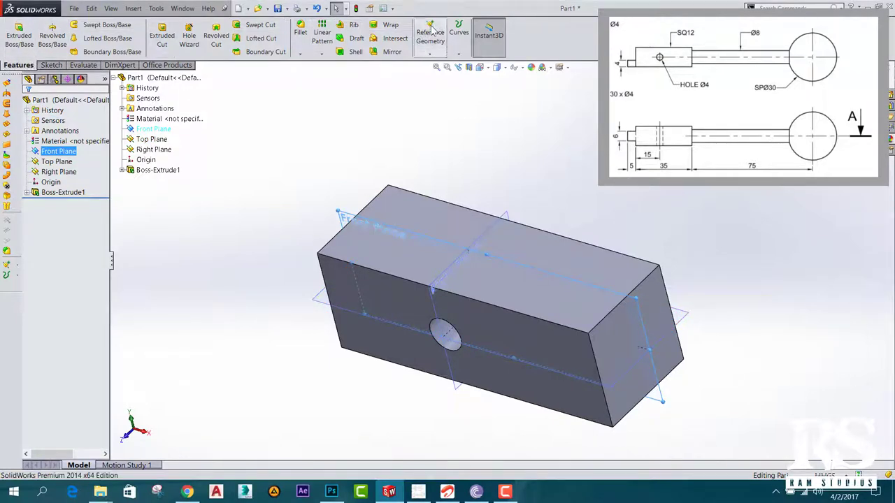
Step: Start a new reference plane using the Right Plane as its first reference
left_click(431, 54)
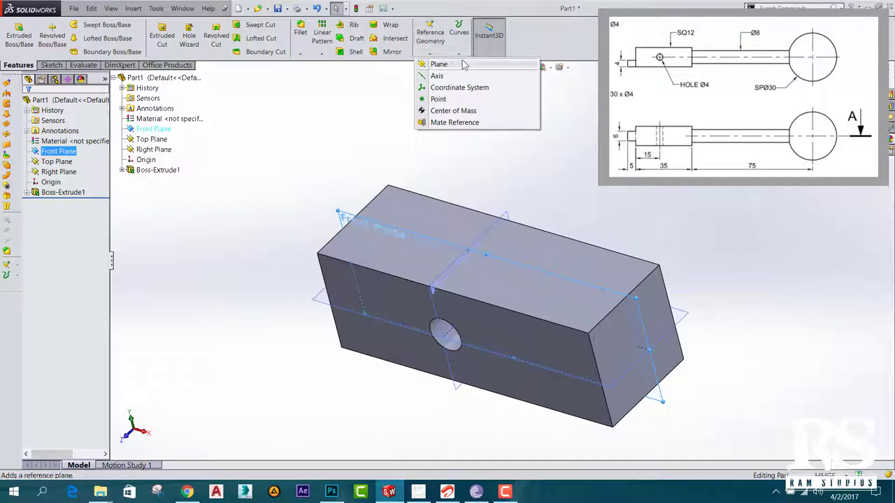
left_click(439, 65)
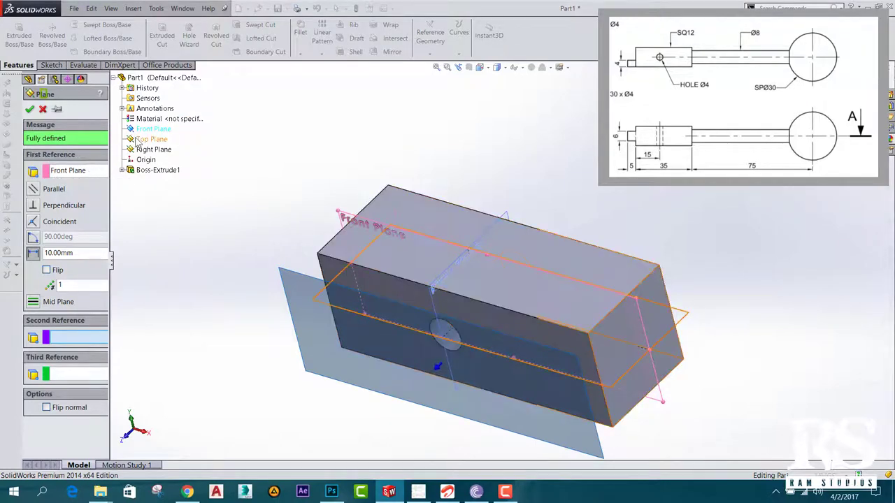
left_click(78, 172)
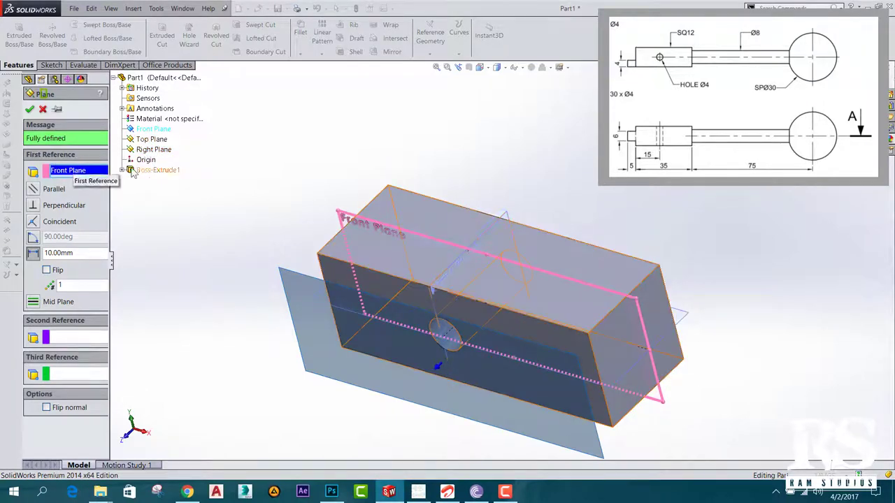
left_click(153, 150)
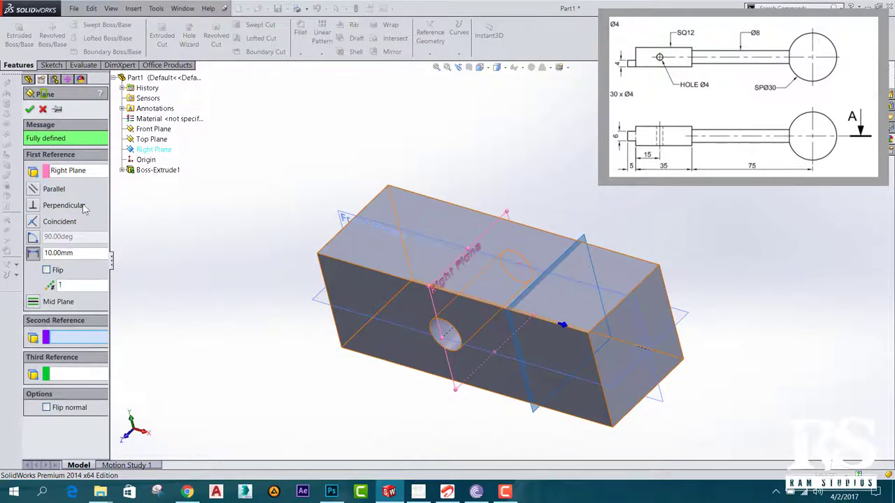
middle_click_drag(522, 270, 562, 283)
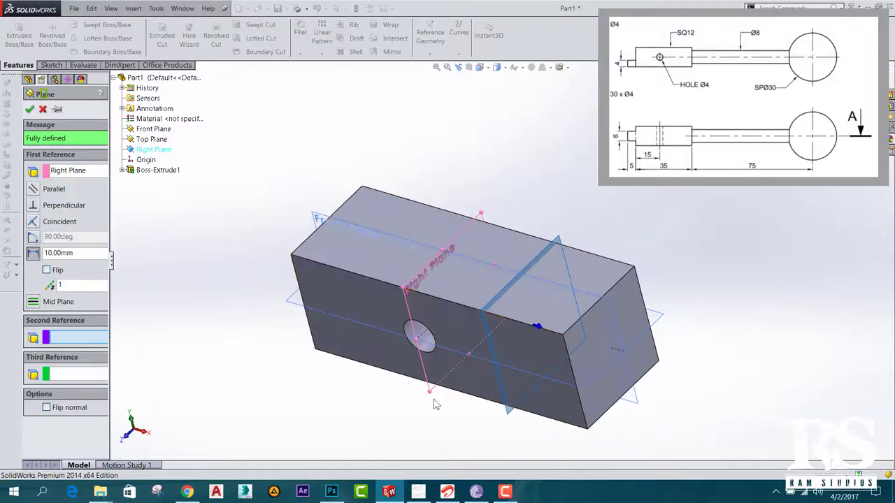
middle_click_drag(427, 391, 441, 397)
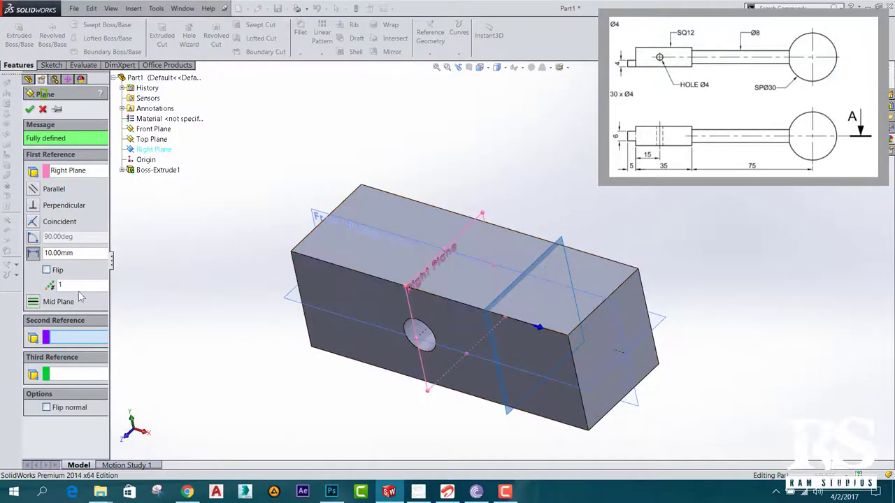
Step: Toggle the plane's Flip option back and forth, leaving it on the original side
left_click(47, 271)
left_click(47, 271)
left_click(48, 271)
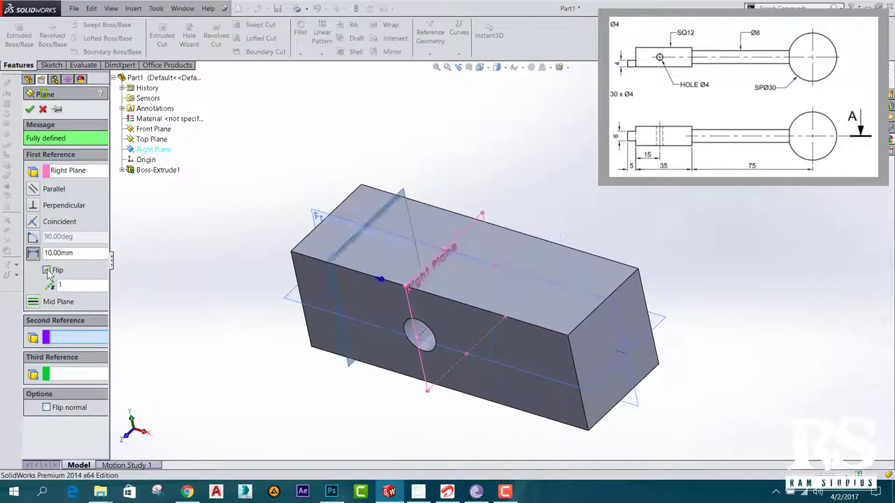
left_click(47, 271)
left_click(48, 272)
left_click(48, 271)
left_click(47, 271)
left_click(47, 272)
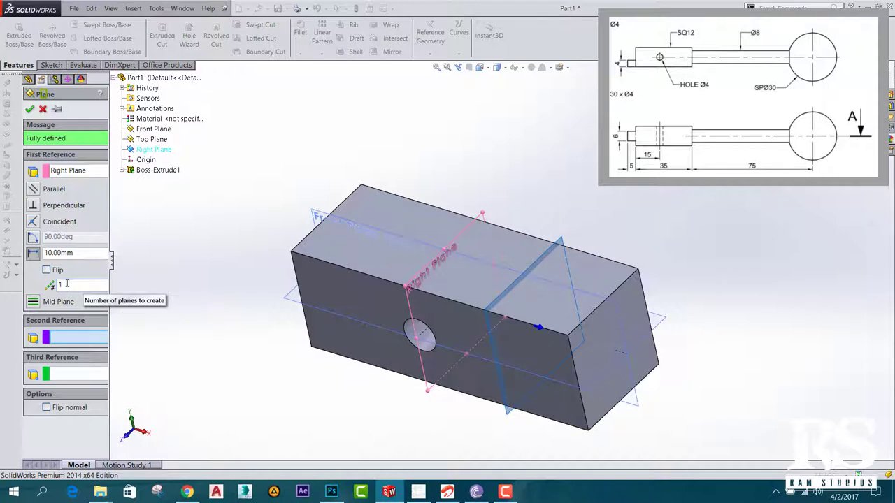
Step: Set the offset distance to 90 mm, replacing a trial 75 mm, and create Plane1
left_click(32, 254)
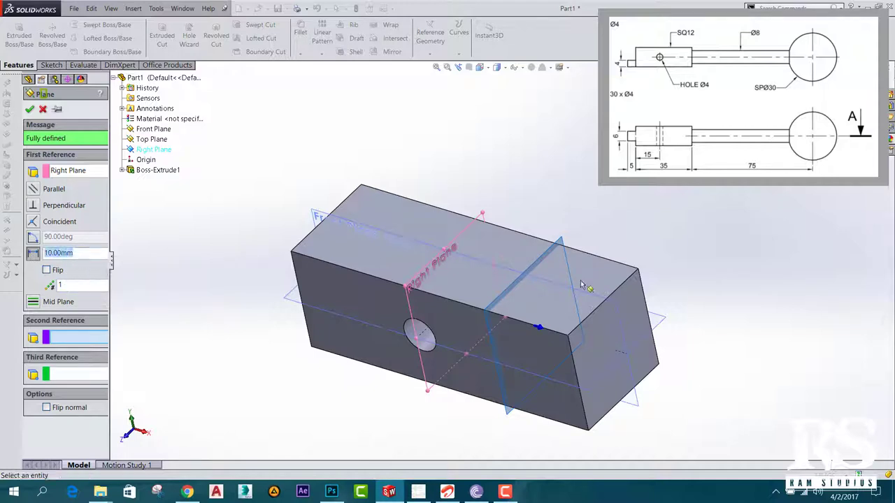
scroll(655, 294, "up", 1)
scroll(655, 294, "up", 3)
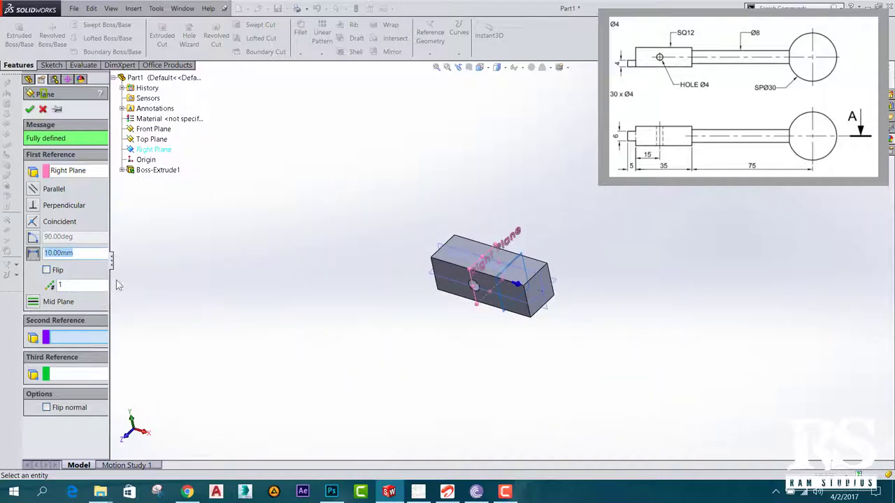
type("75")
key("Return")
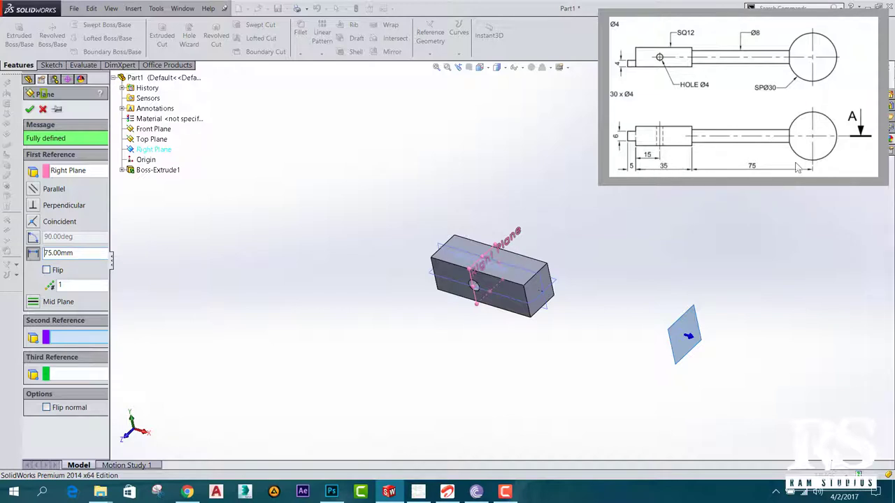
double_click(76, 253)
type("90")
left_click(70, 287)
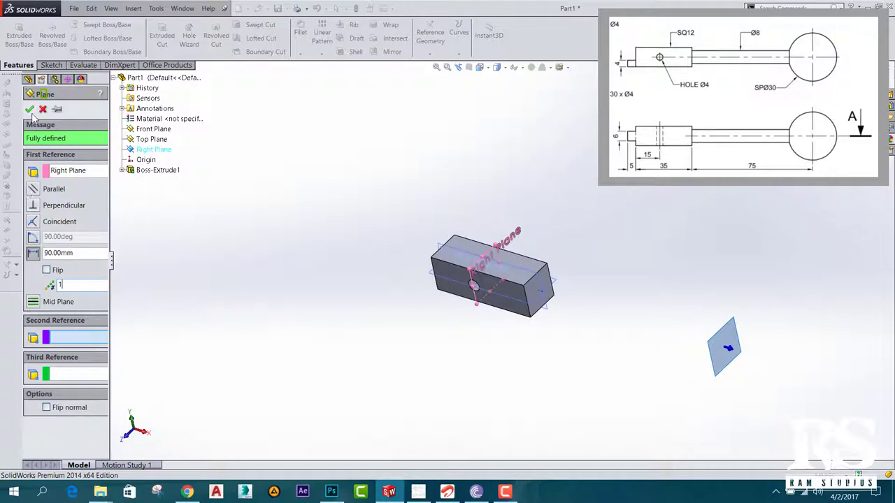
left_click(29, 109)
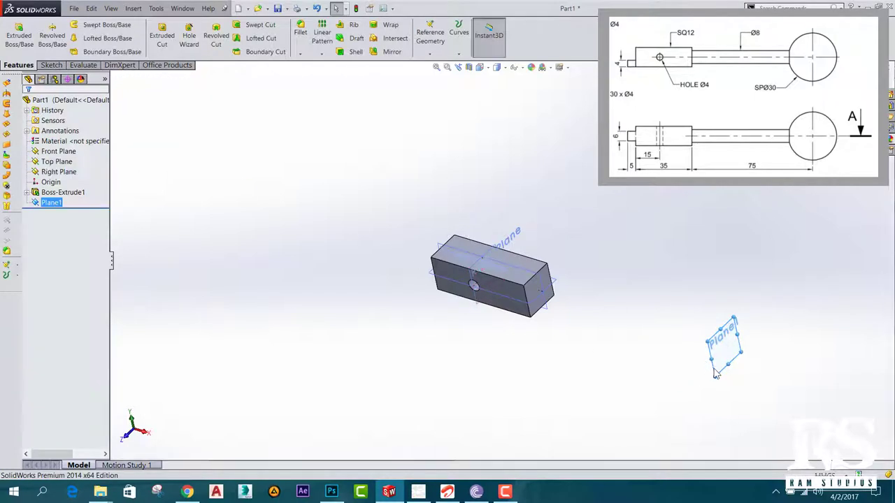
Step: Start a sketch on Plane1, orient the view Normal To it, and choose Centerpoint Arc
left_click(51, 65)
left_click(13, 28)
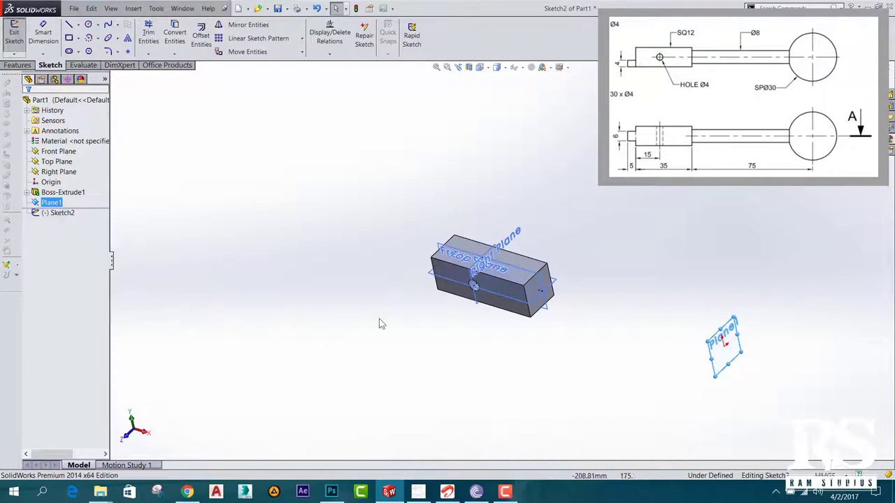
mouse_move(727, 350)
middle_mouse_down()
mouse_move(772, 360)
mouse_move(719, 349)
middle_mouse_up()
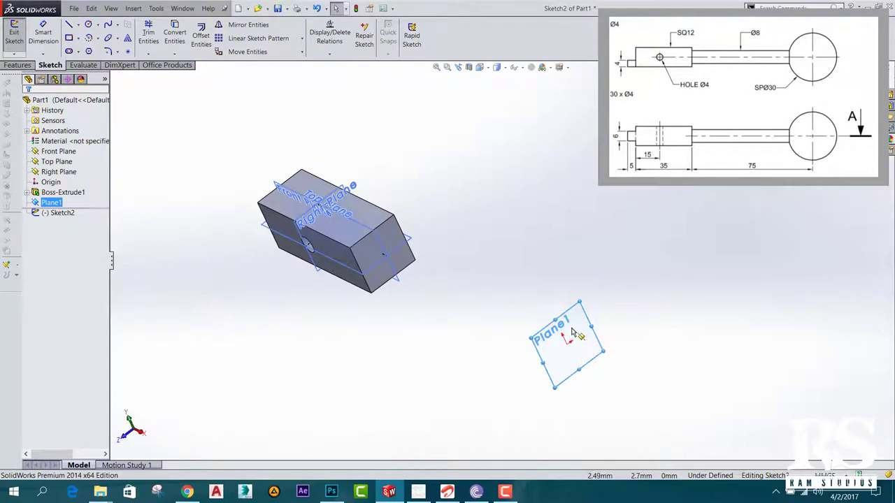
key("space")
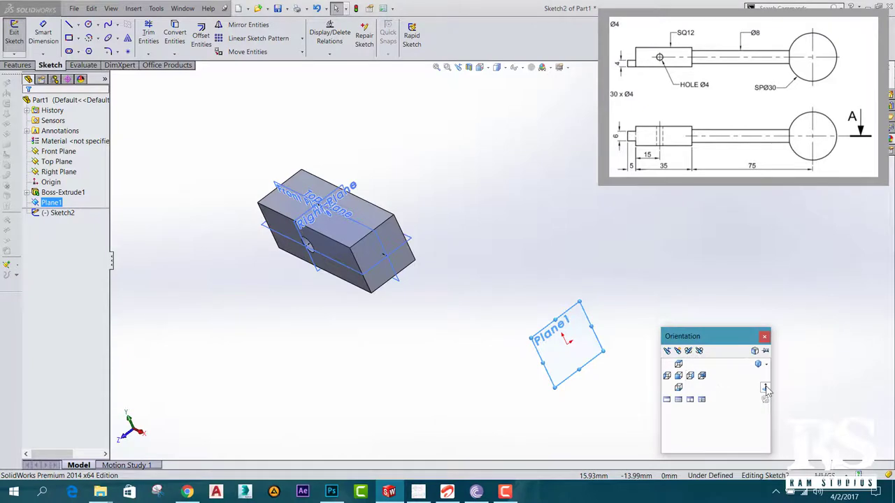
left_click(765, 388)
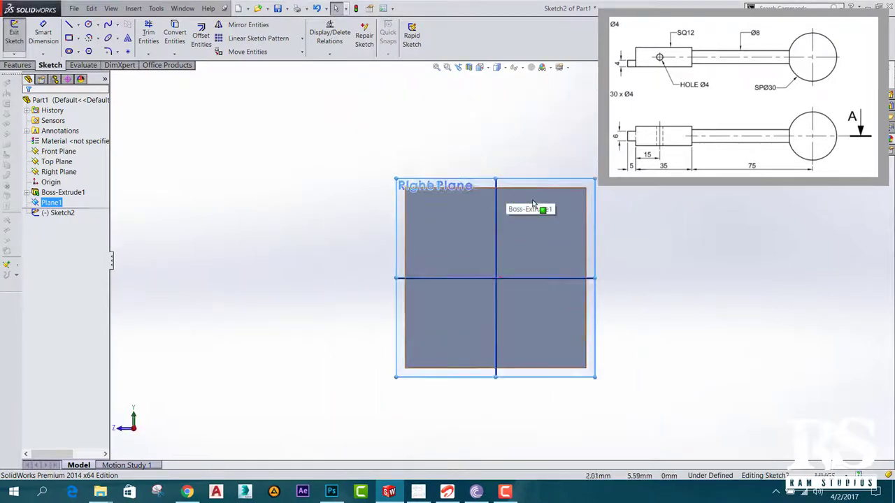
scroll(534, 210, "down", 2)
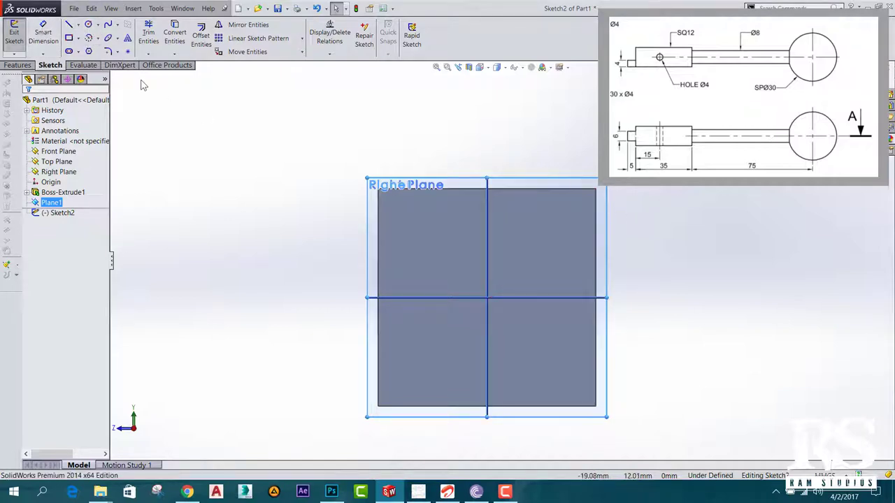
left_click(99, 40)
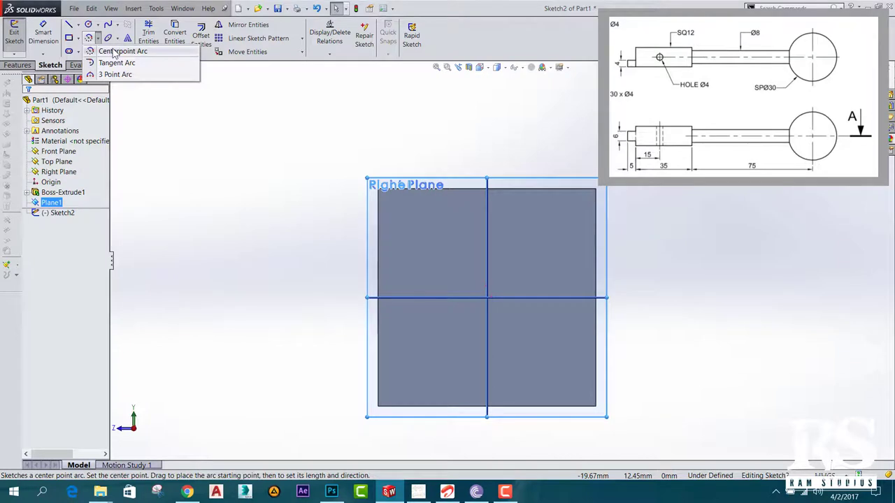
left_click(113, 52)
Step: Draw a 180° centre-point arc at the origin, from below to above, bulging right
scroll(490, 299, "down", 3)
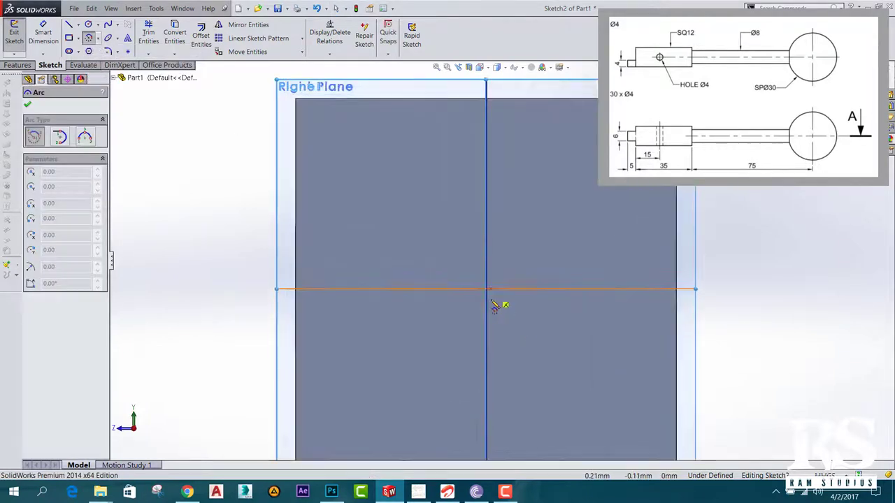
scroll(489, 290, "down", 3)
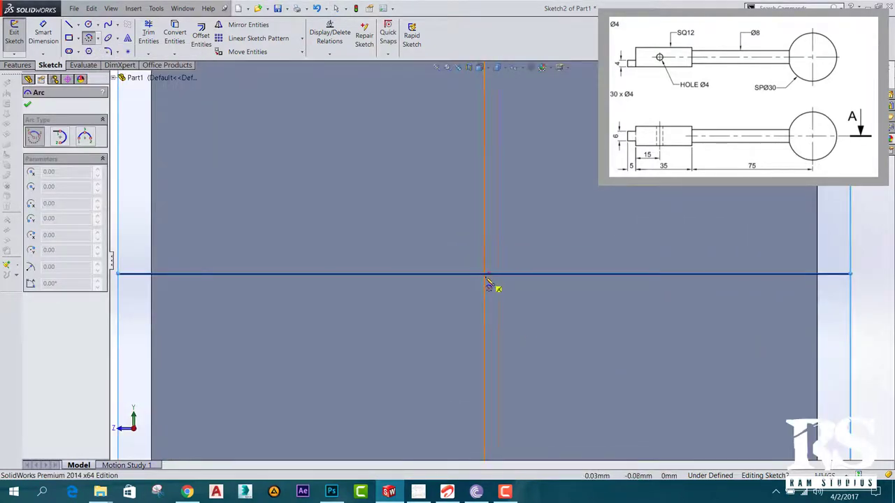
scroll(503, 259, "up", 1)
scroll(504, 261, "up", 1)
scroll(503, 261, "up", 2)
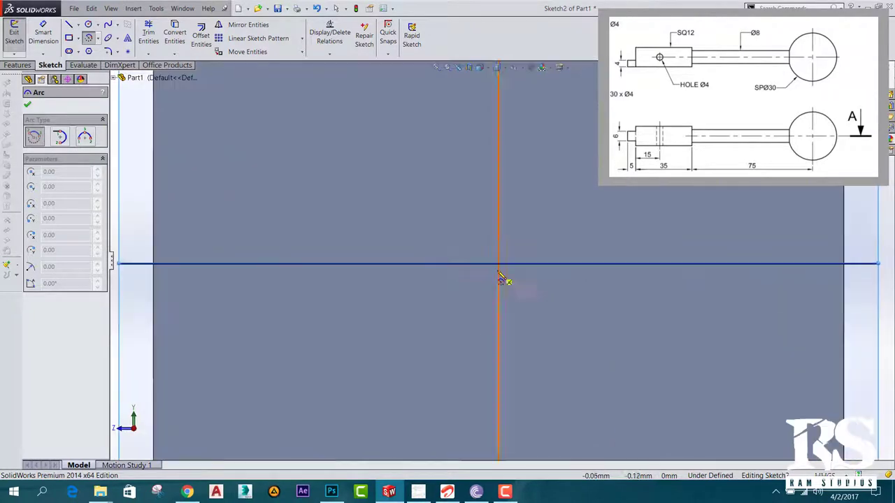
scroll(497, 274, "down", 2)
scroll(497, 269, "down", 1)
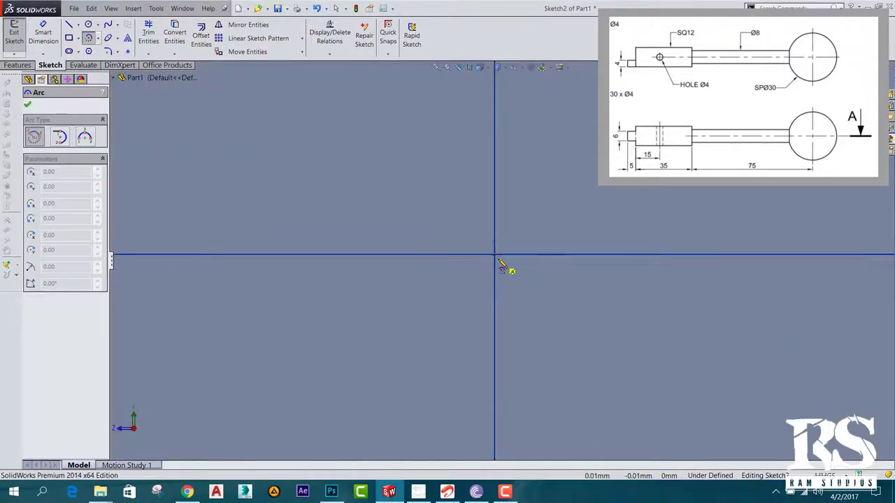
scroll(497, 260, "down", 1)
scroll(504, 262, "up", 1)
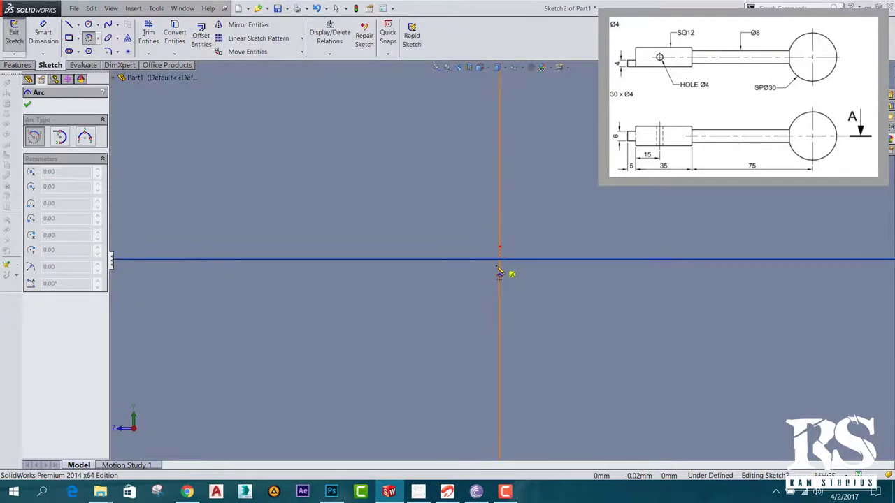
scroll(508, 278, "up", 2)
scroll(517, 272, "up", 1)
scroll(520, 265, "down", 2)
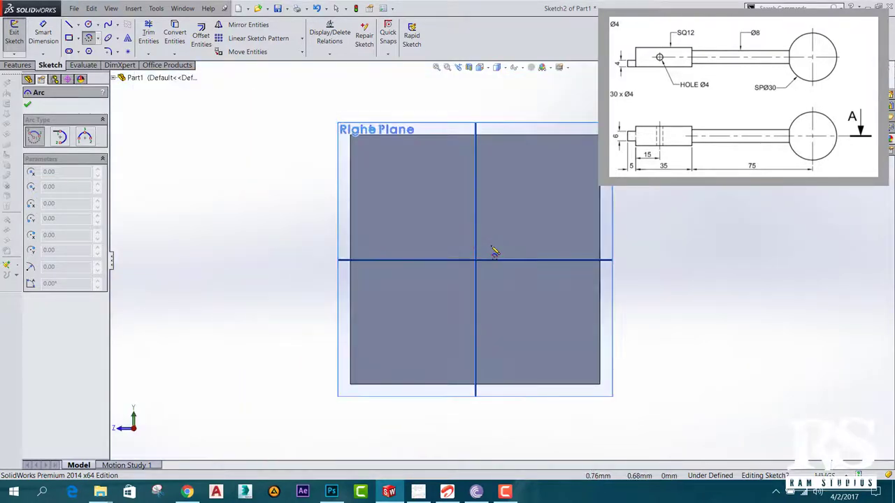
left_click(492, 247)
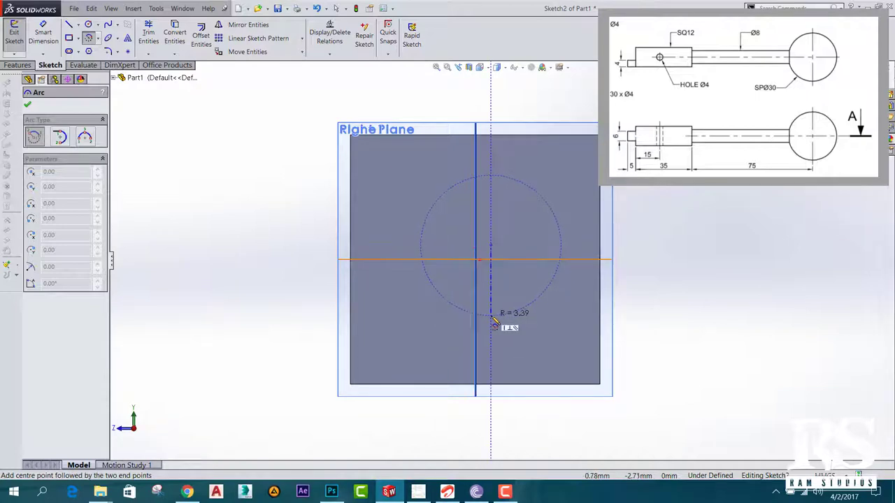
left_click(492, 316)
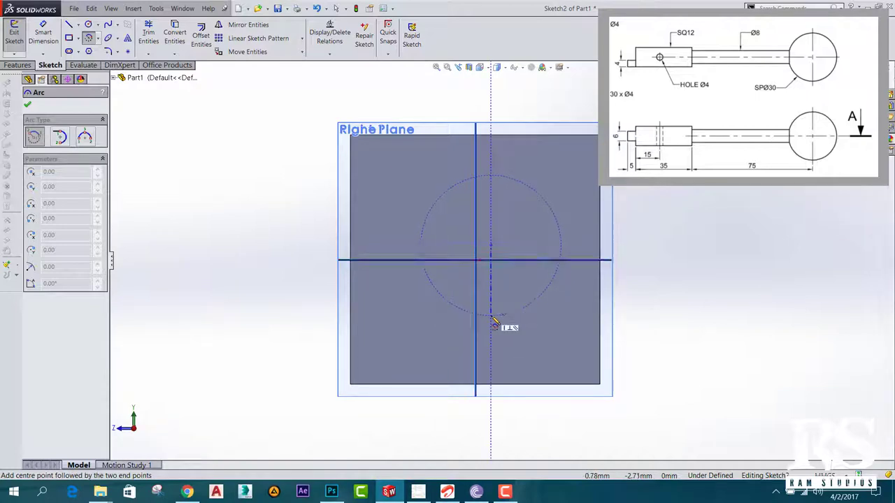
left_click(491, 176)
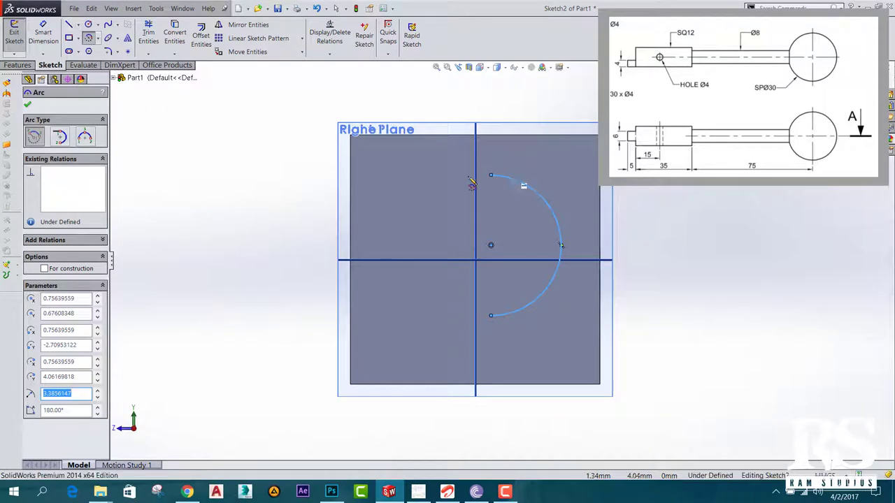
key("Escape")
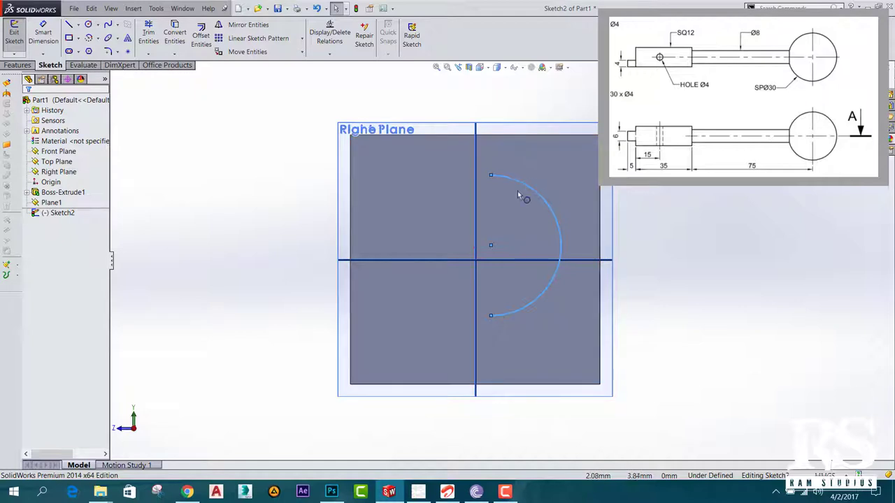
Step: Constrain the arc's centre point to lie on the Front Plane and the Top Plane
left_click(491, 249)
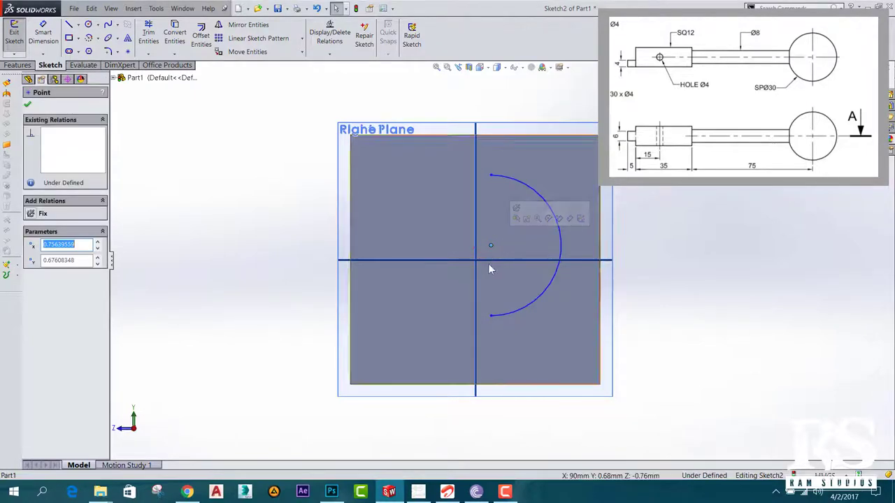
left_click(475, 228, "ctrl")
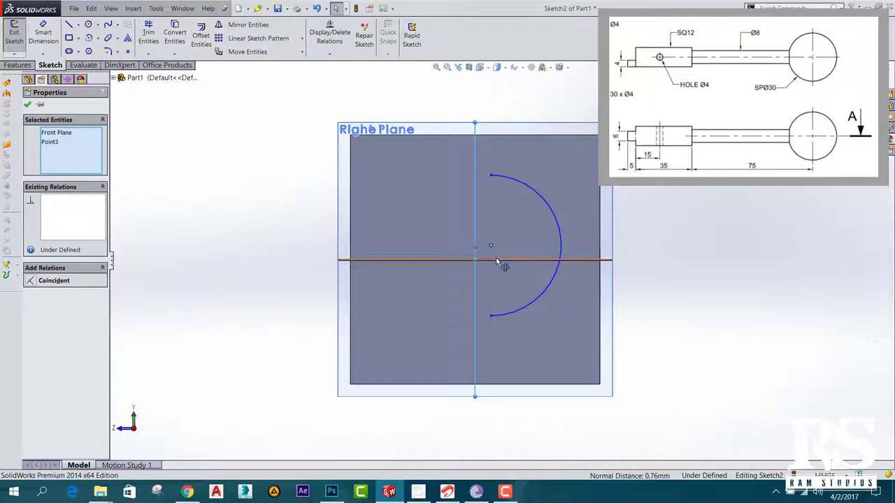
left_click(30, 281)
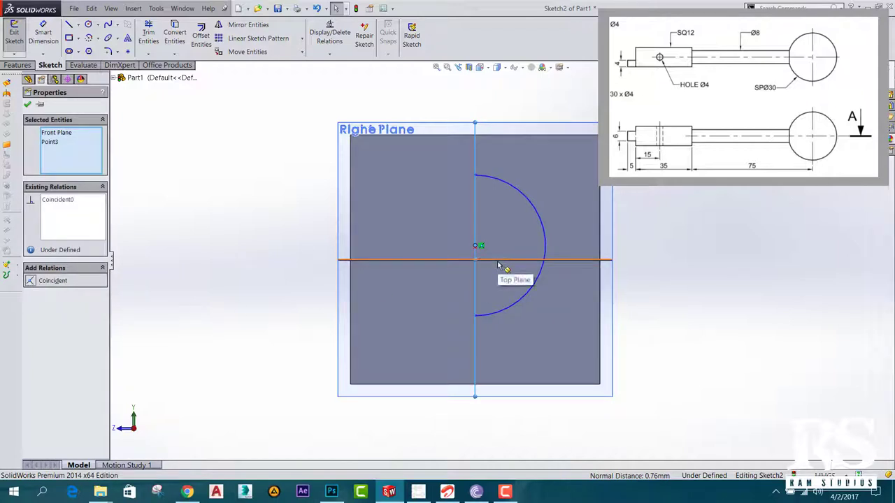
left_click(497, 261)
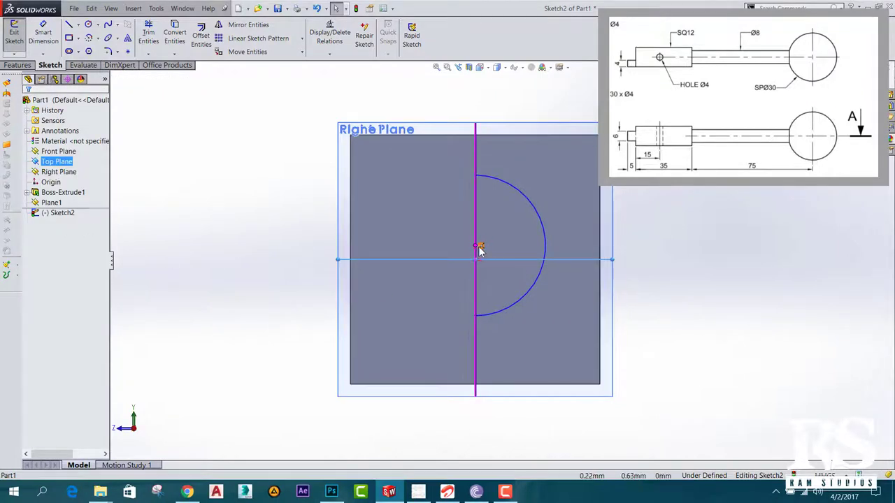
left_click(476, 248, "ctrl")
left_click(489, 302)
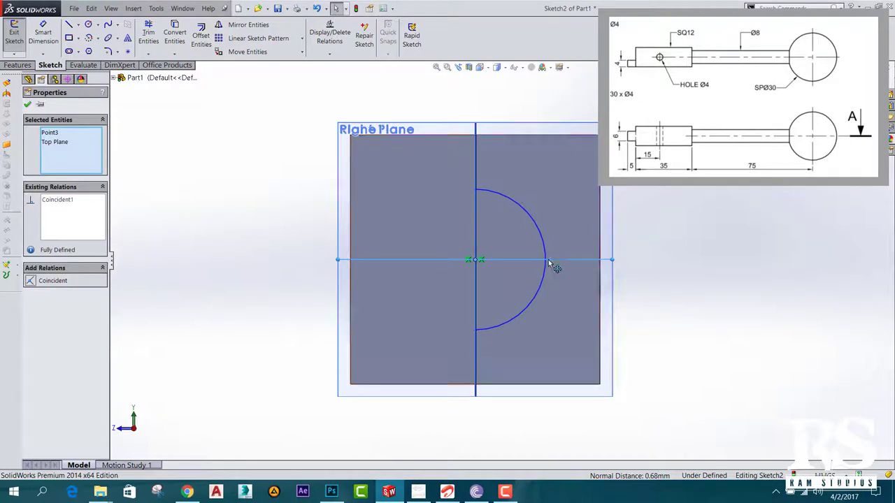
Step: Draw a vertical line joining the arc's endpoints and exit Sketch2
left_click(69, 23)
left_click(475, 189)
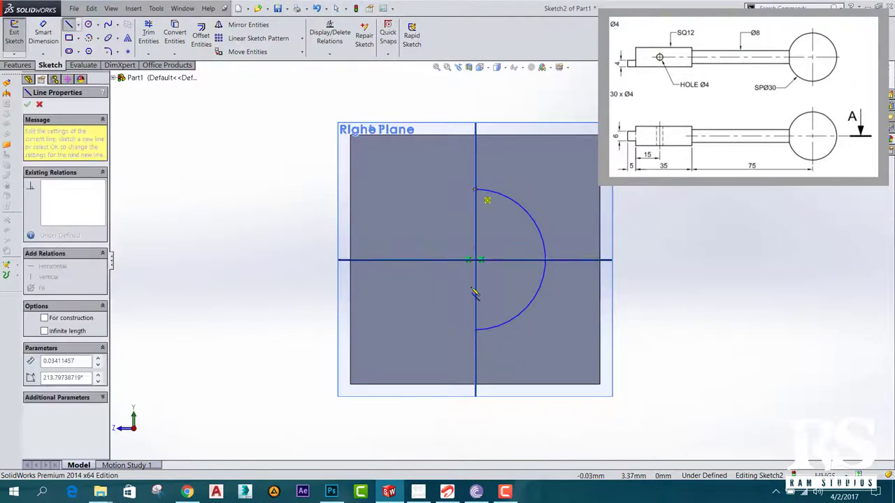
left_click(476, 329)
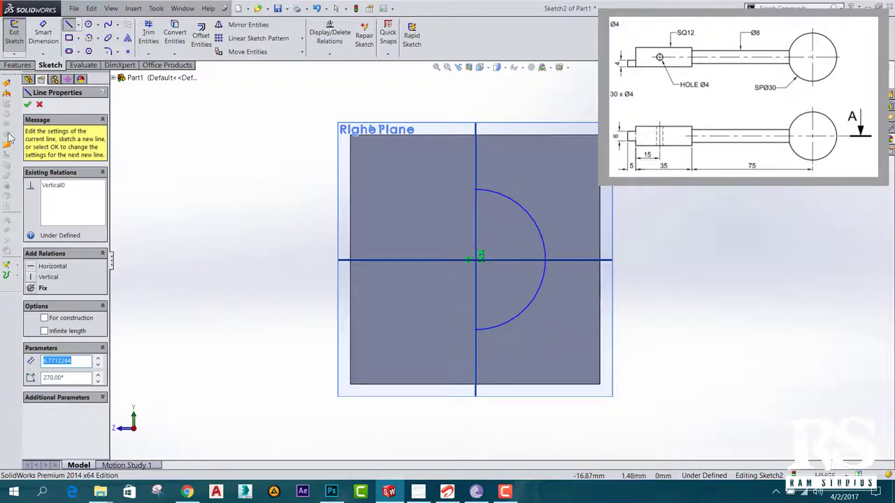
left_click(27, 104)
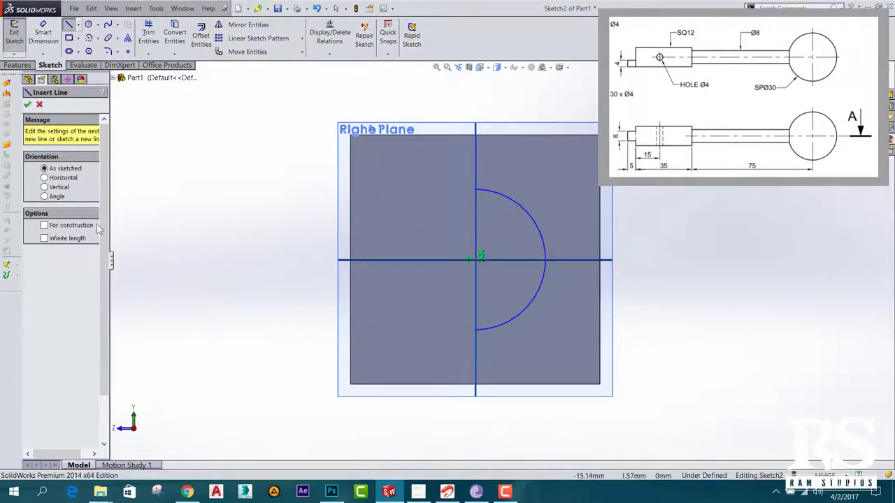
left_click(16, 44)
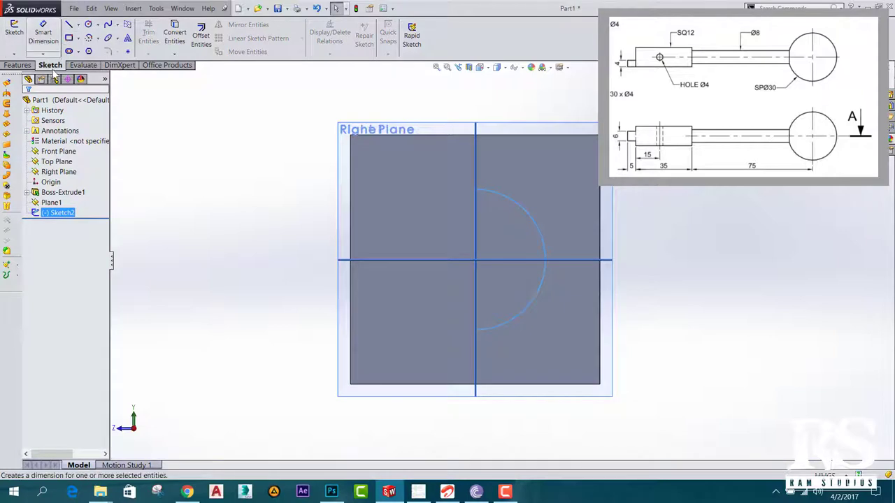
Step: Revolve the Sketch2 semicircle 360° about its straight vertical line into a ball
left_click(18, 65)
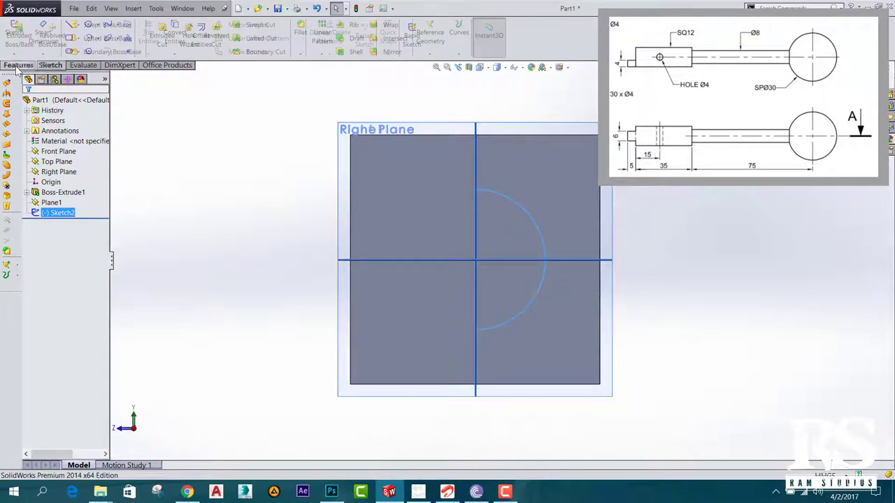
left_click(53, 37)
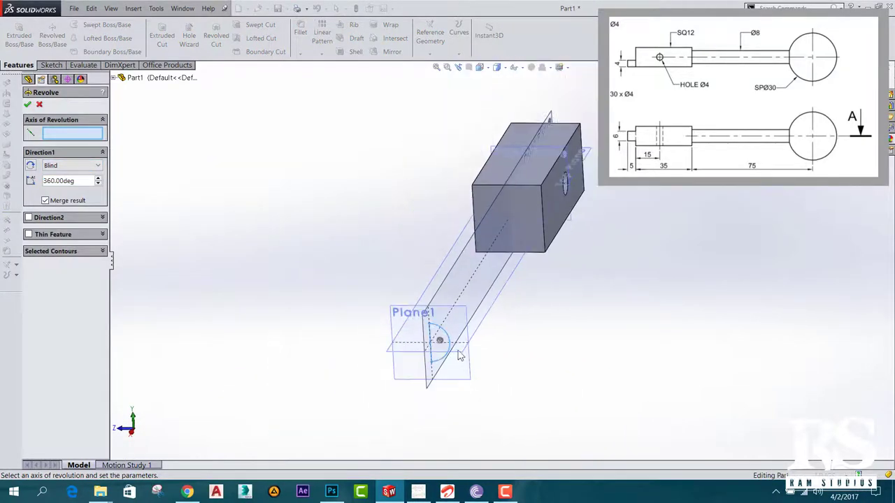
scroll(459, 356, "down", 3)
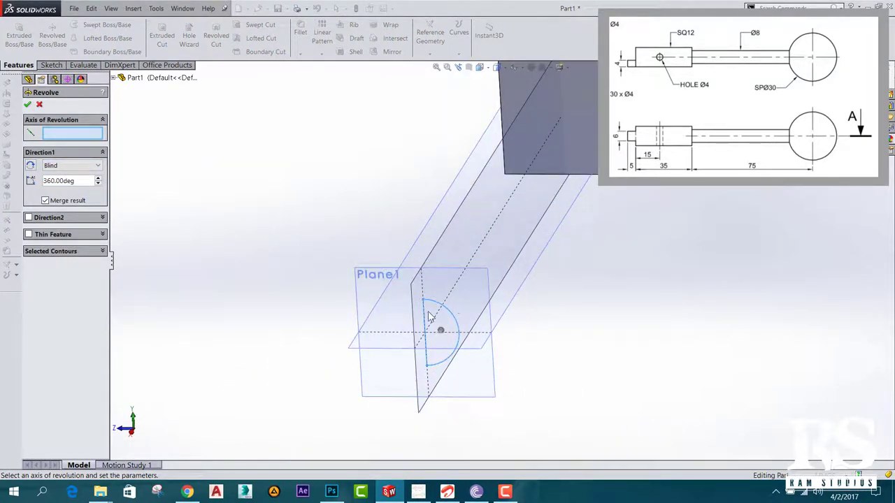
left_click(425, 316)
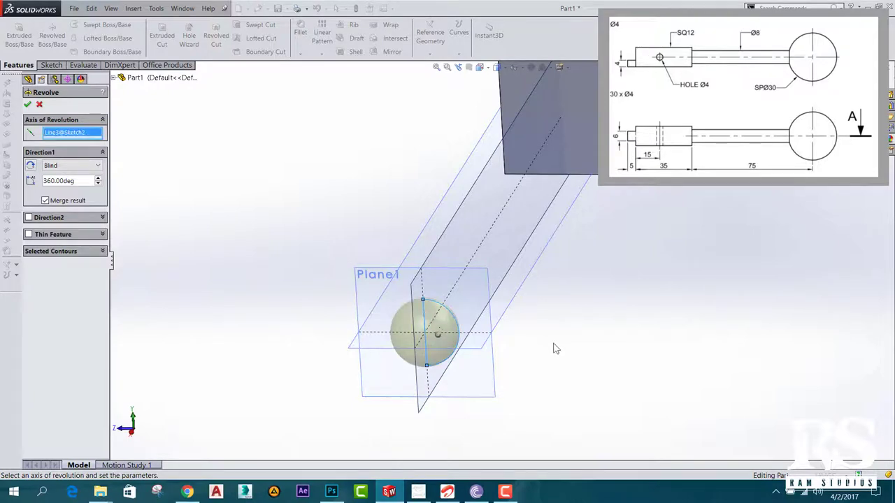
left_click(28, 106)
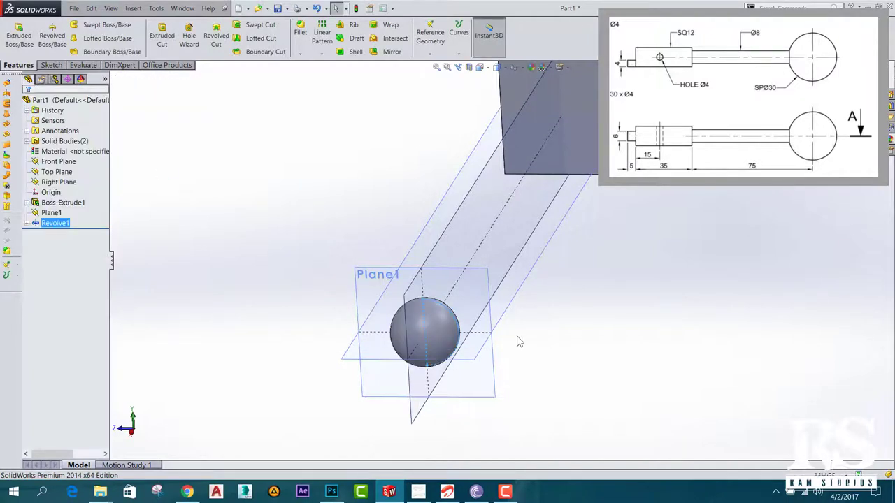
Step: Expand Revolve1 and reopen Sketch2 for editing
left_click(27, 223)
left_click(67, 233)
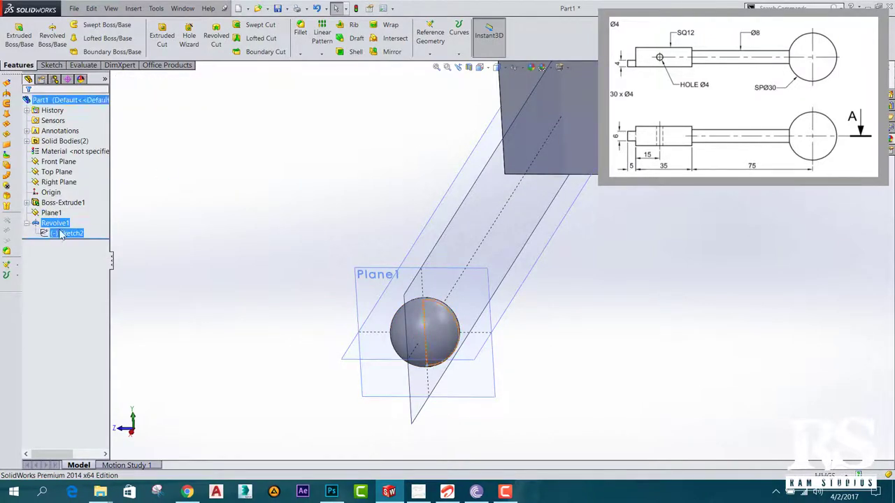
left_click(51, 65)
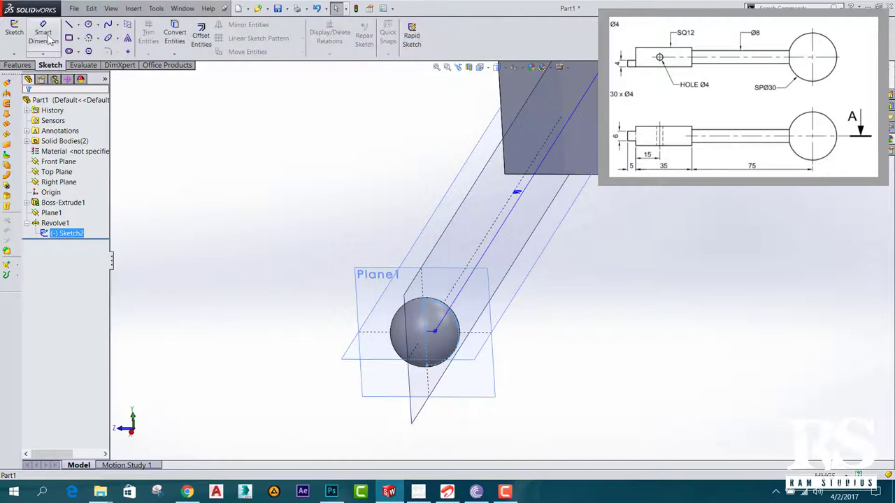
right_click(68, 236)
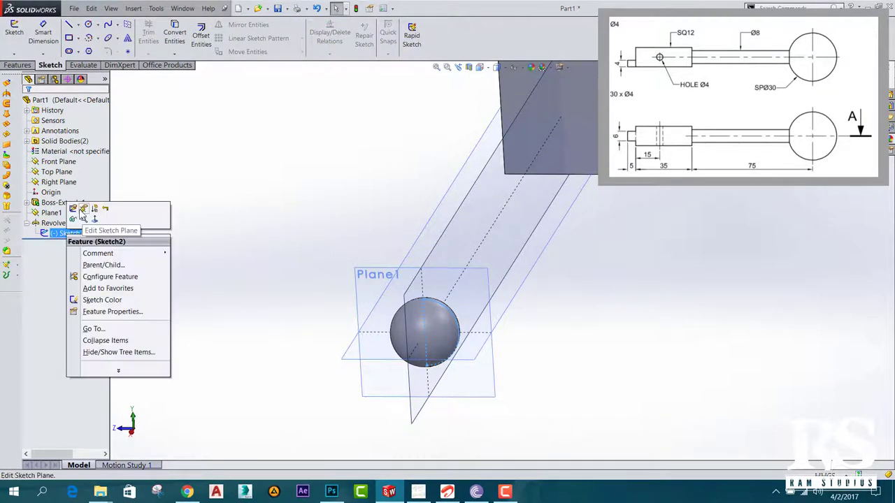
left_click(72, 209)
Step: Dimension the ball's arc to R15 and exit the sketch so the sphere rebuilds at Ø30
right_click_drag(450, 320, 450, 280)
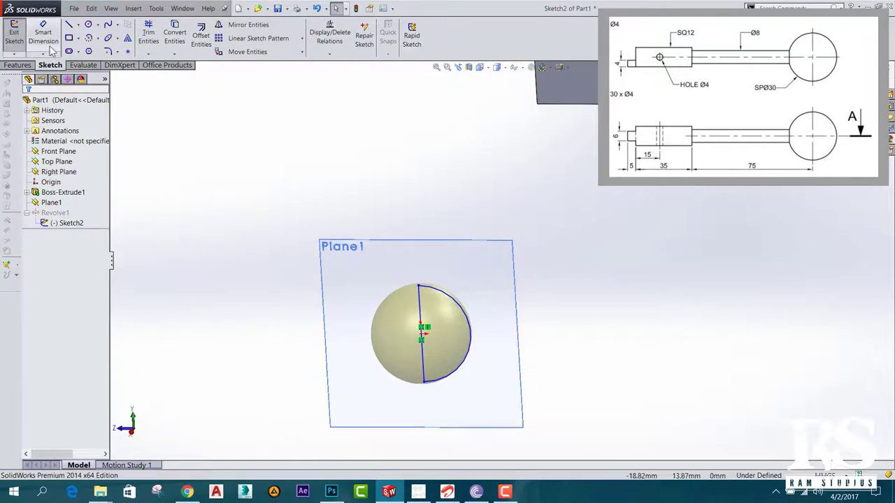
left_click(456, 306)
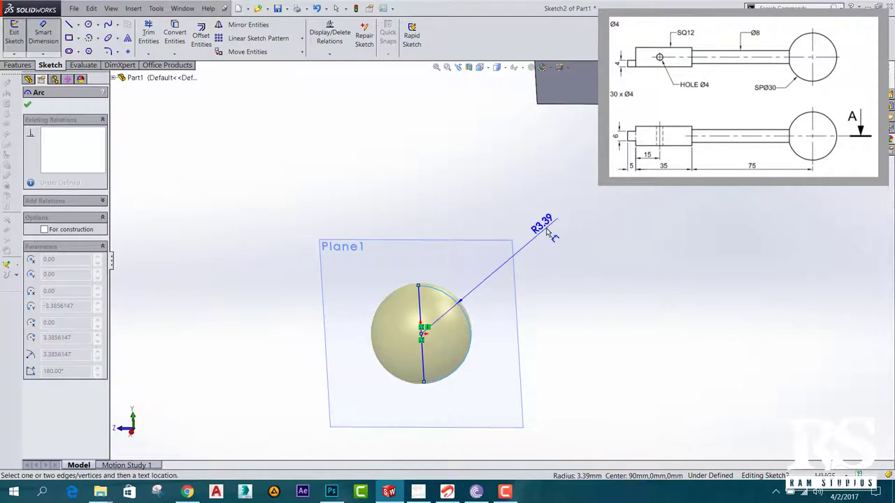
left_click(555, 235)
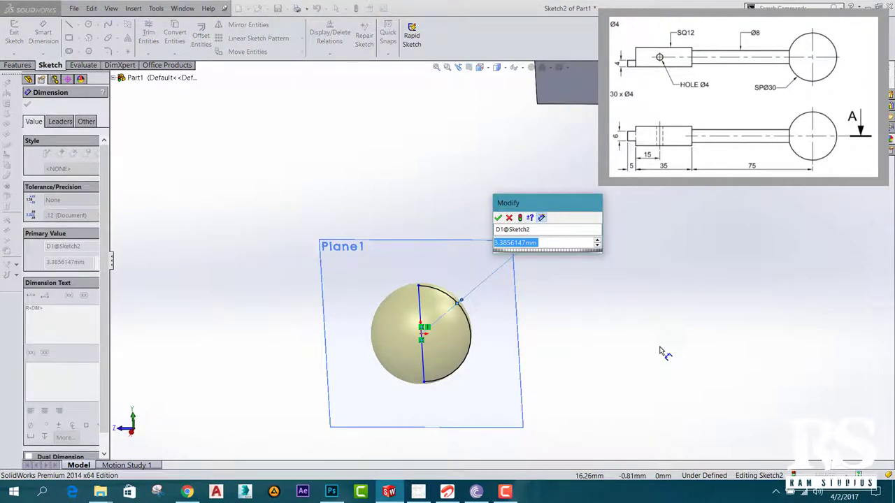
type("15")
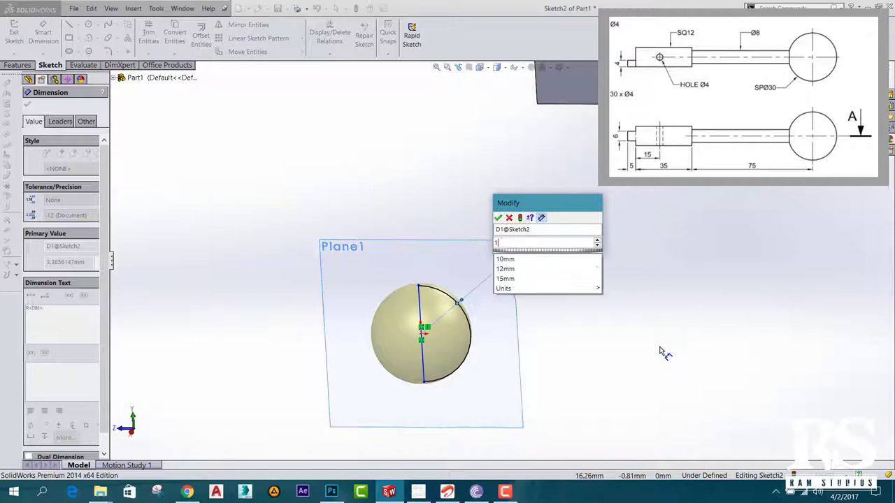
key("Return")
scroll(564, 318, "down", 4)
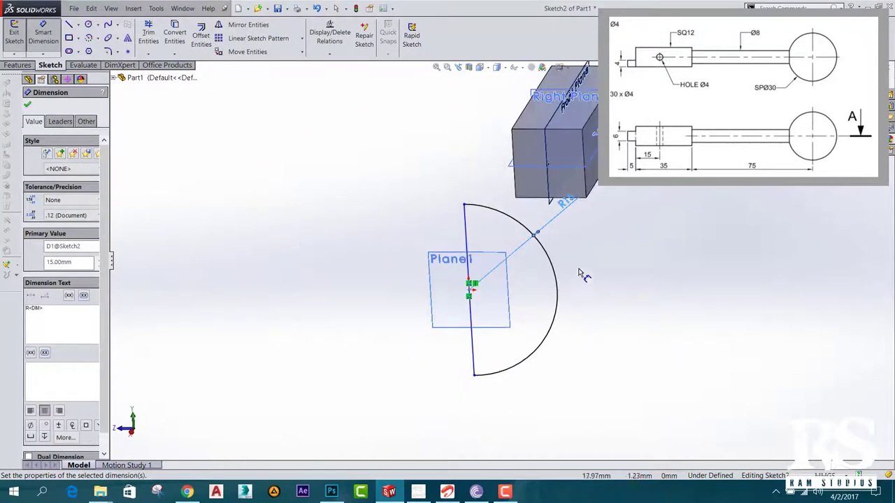
left_click(27, 104)
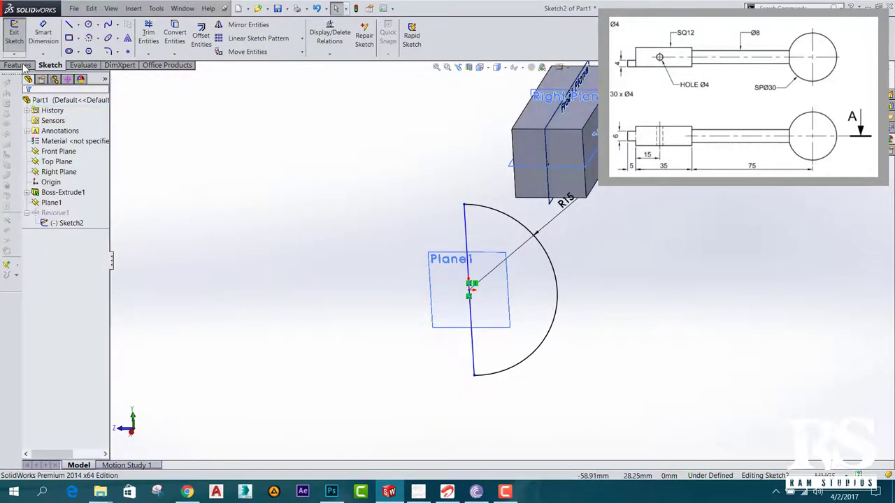
left_click(15, 35)
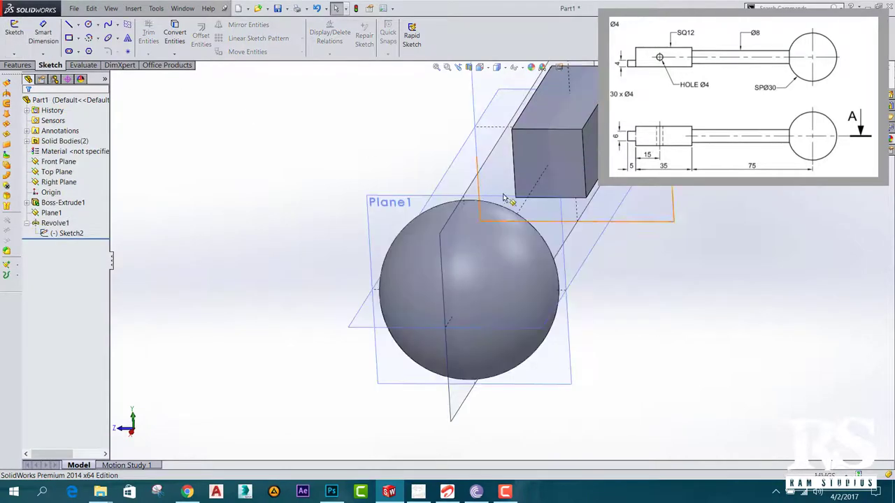
Step: Orbit the model, select the block's end face toward the ball, and bring up the Orientation dialog
mouse_move(278, 367)
middle_mouse_down()
mouse_move(299, 396)
mouse_move(386, 410)
mouse_move(315, 351)
mouse_move(254, 399)
mouse_move(439, 312)
middle_mouse_up()
scroll(416, 211, "down", 1)
scroll(418, 214, "down", 2)
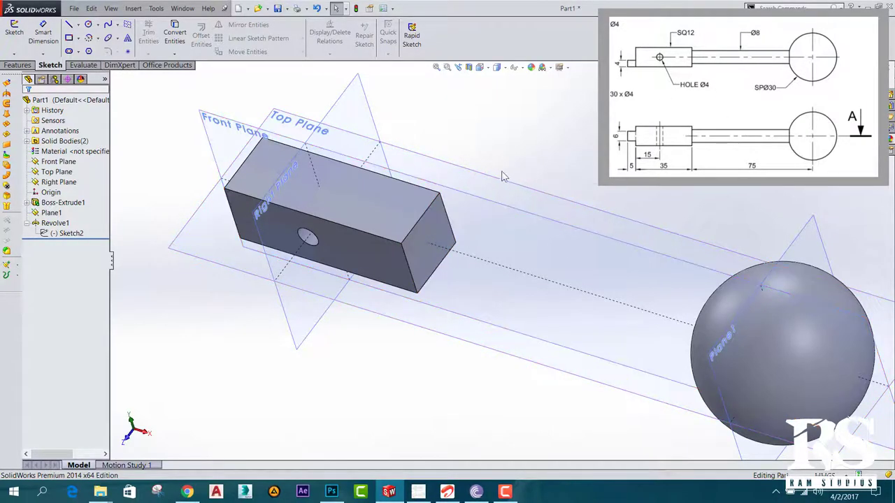
middle_click_drag(502, 176, 510, 160)
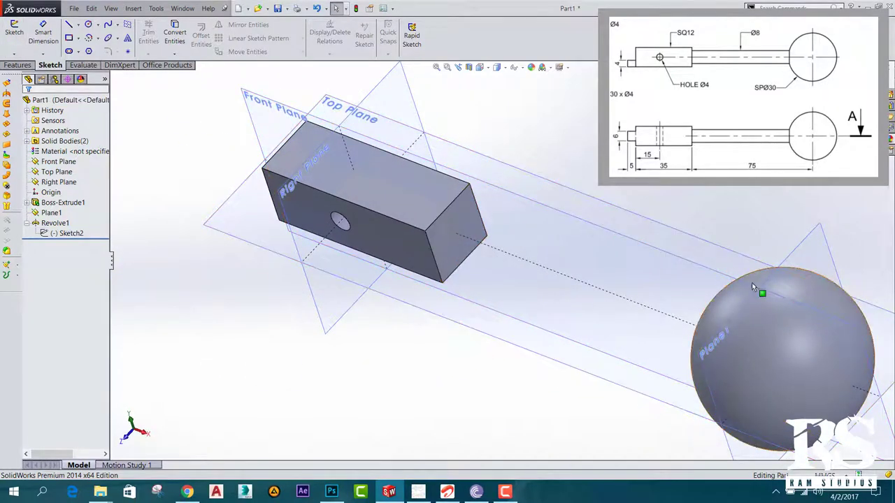
left_click(452, 214)
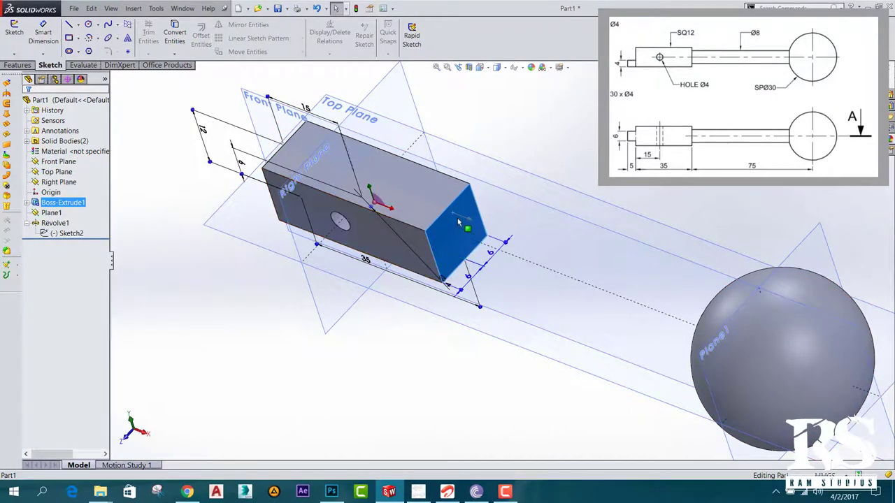
key("space")
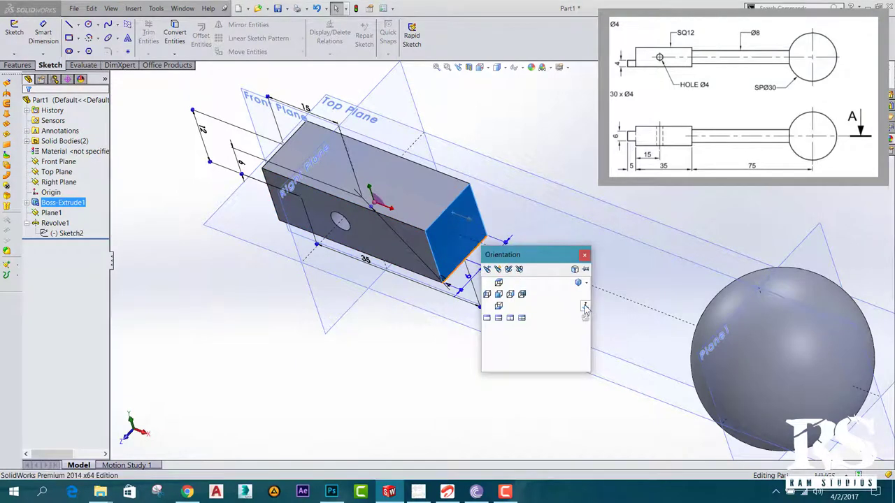
Step: Set the view Normal To the block's end face and start Sketch3 on it
left_click(585, 307)
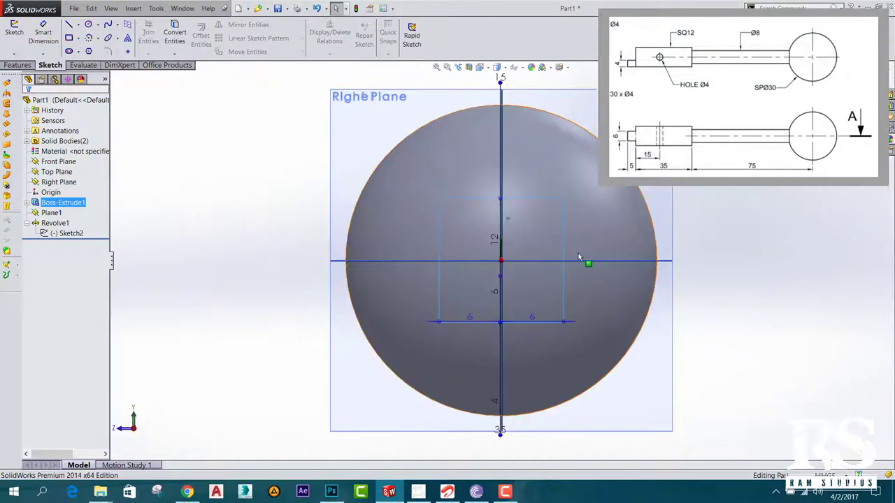
left_click(14, 32)
scroll(551, 211, "down", 1)
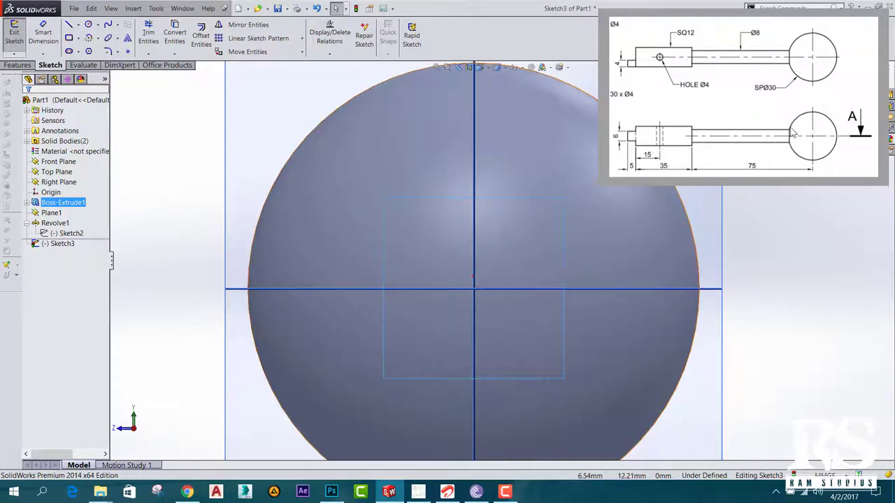
Step: Draw a circle centred near the origin on the block's end face
left_click(89, 25)
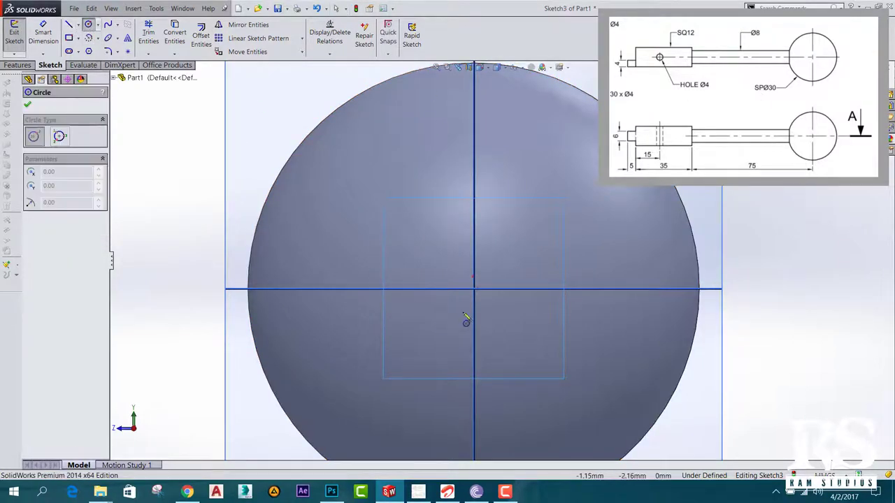
left_click(493, 275)
left_click(498, 356)
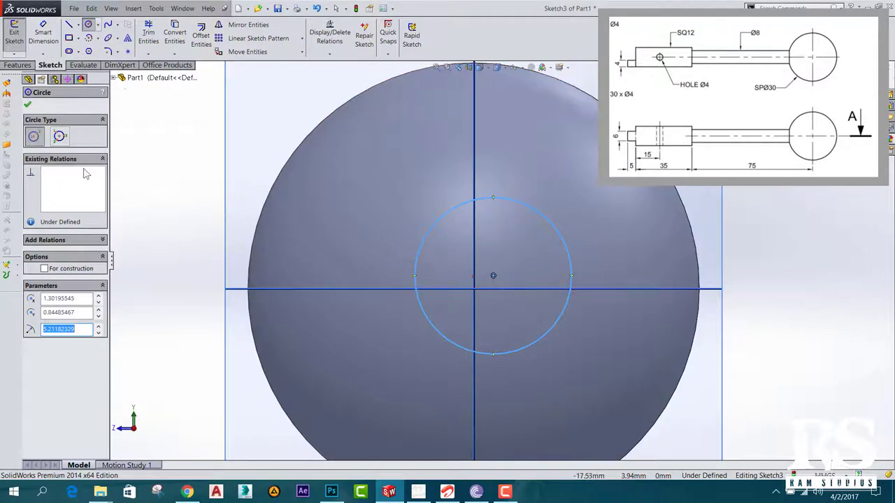
left_click(27, 104)
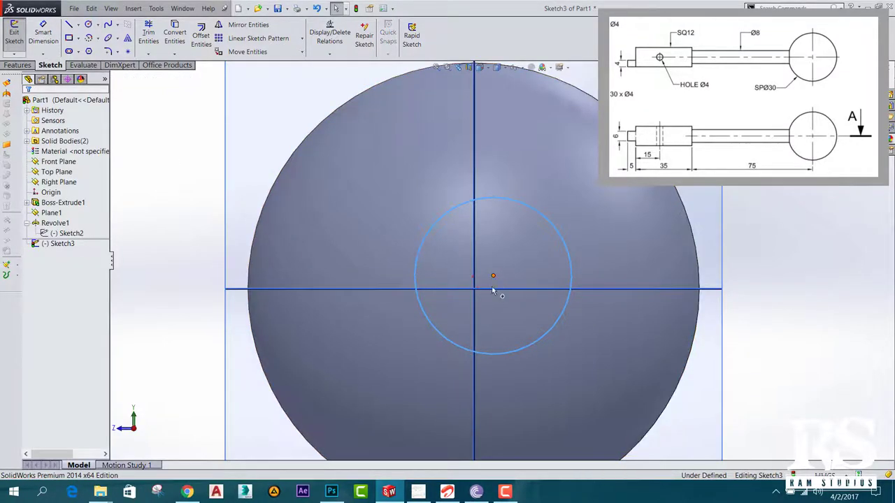
Step: Make the circle's centre coincident with the Top Plane and Front Plane lines
left_click(493, 276)
left_click(488, 288, "ctrl")
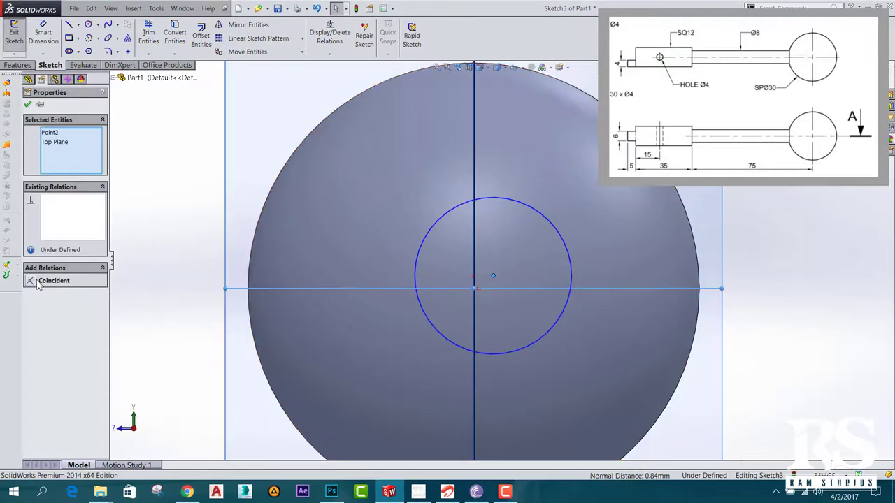
left_click(38, 280)
left_click(477, 262)
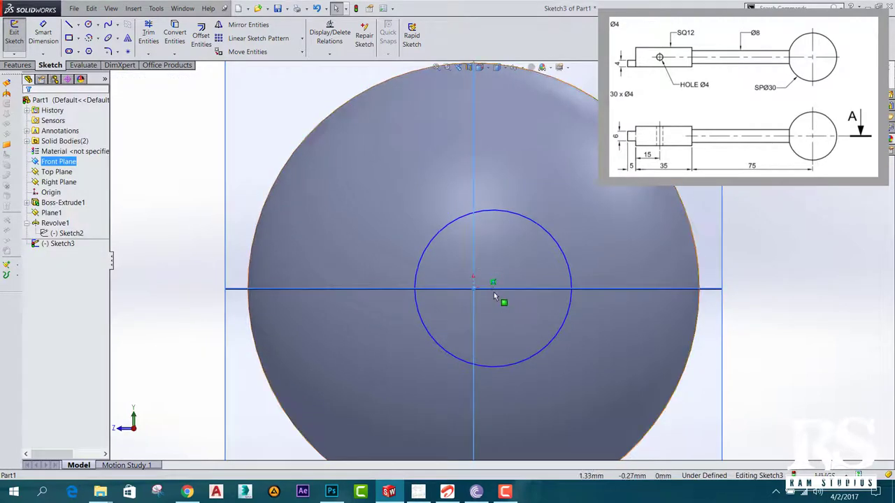
left_click(493, 284, "ctrl")
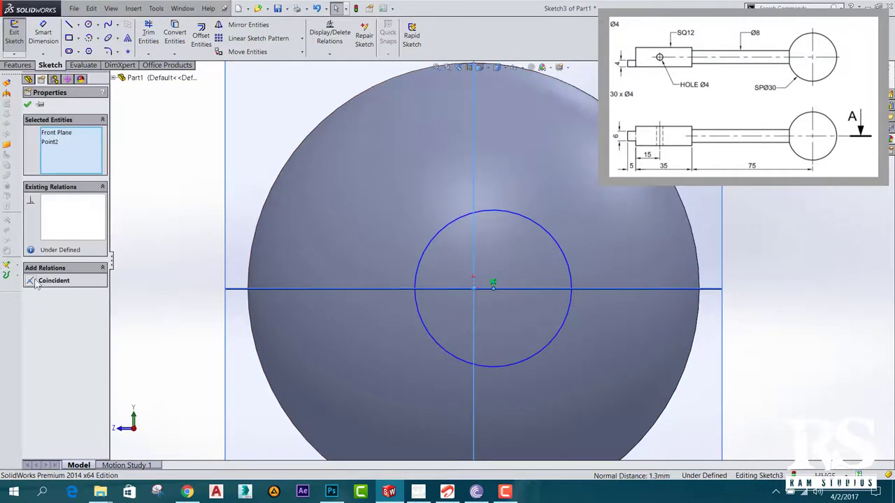
left_click(35, 281)
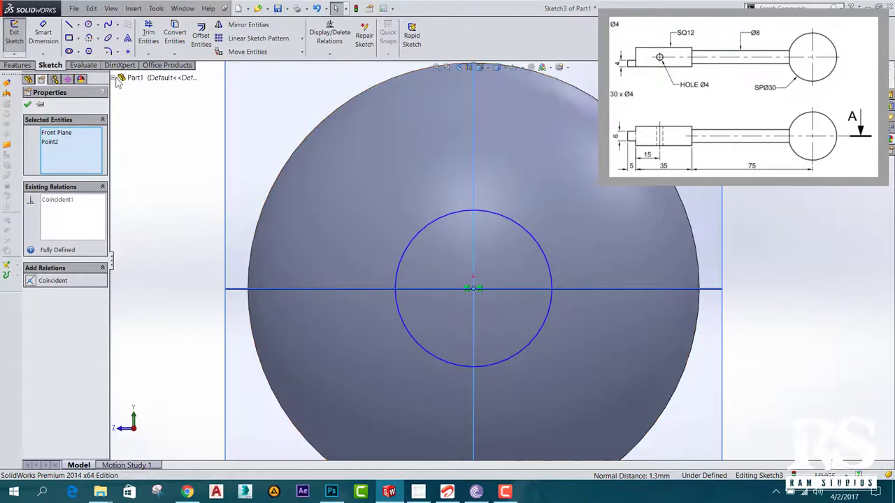
Step: Give the Sketch3 circle an 8 mm diameter and exit the sketch
left_click(43, 33)
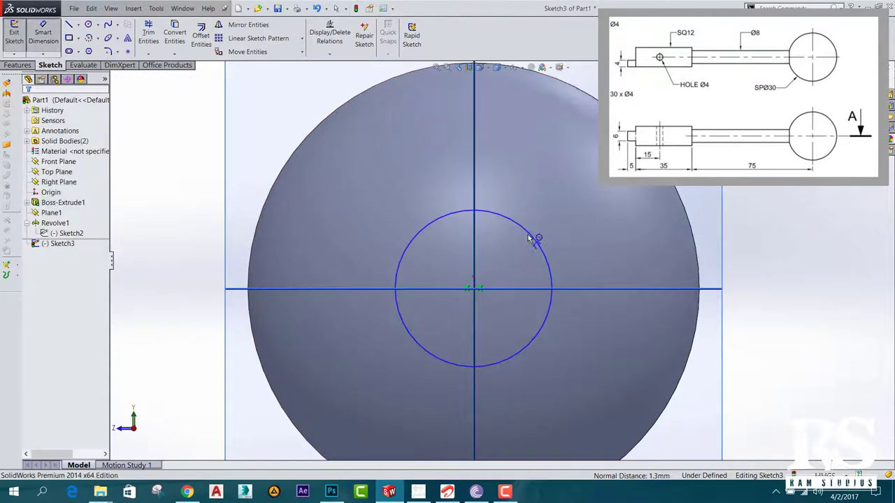
left_click(523, 231)
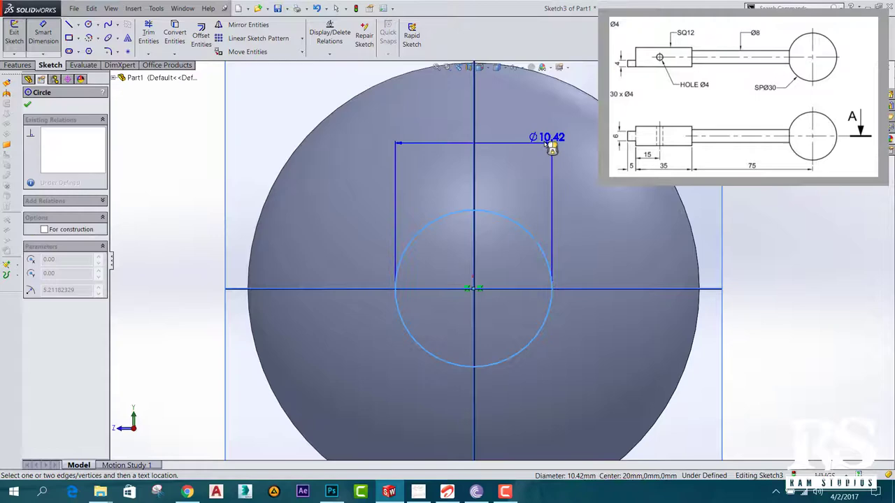
left_click(503, 147)
type("8")
key("Return")
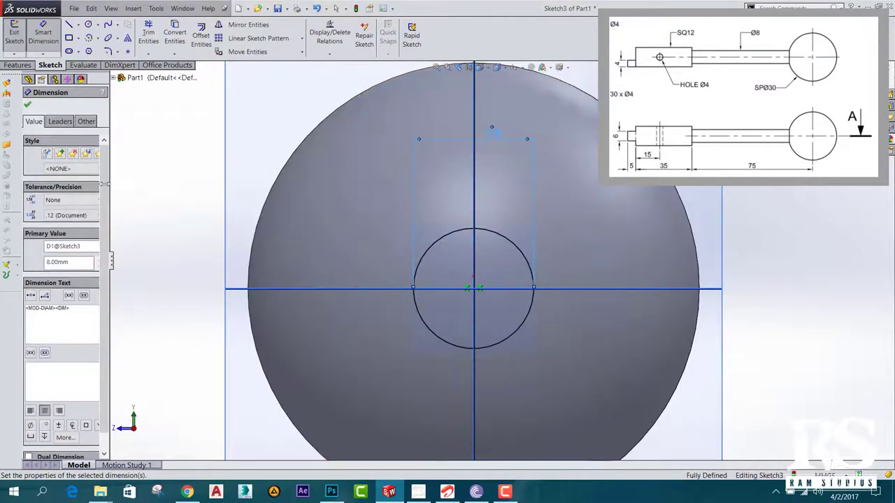
left_click(233, 194)
mouse_move(233, 194)
middle_mouse_down()
mouse_move(192, 204)
mouse_move(280, 160)
middle_mouse_up()
scroll(284, 135, "up", 5)
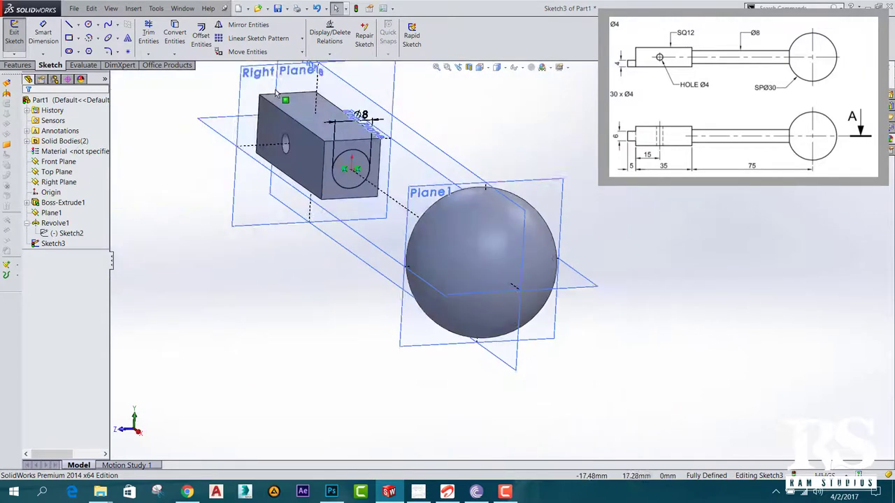
scroll(276, 93, "up", 3)
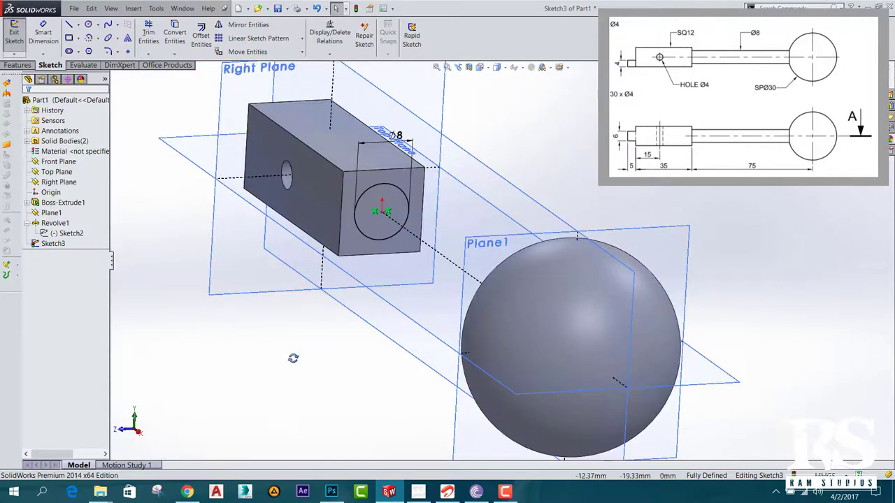
middle_click_drag(293, 358, 301, 405)
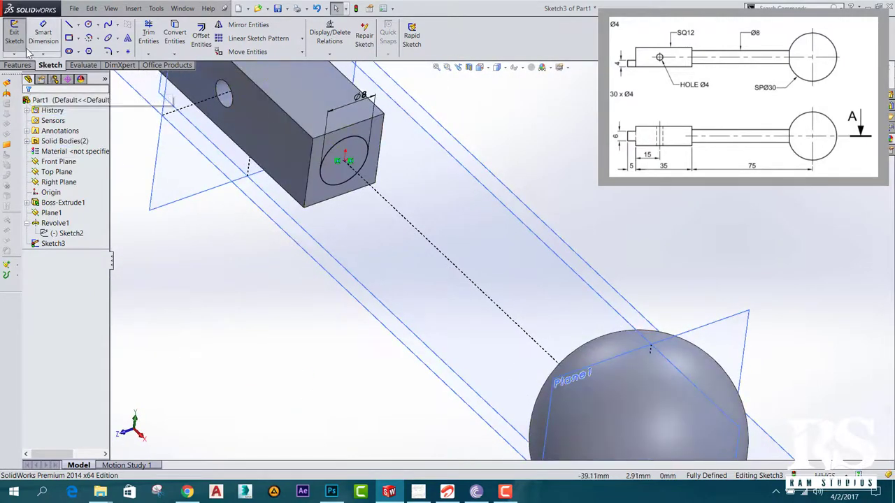
left_click(17, 39)
Step: Start an Extruded Boss/Base from the Ø8 circle in Sketch3
left_click(19, 65)
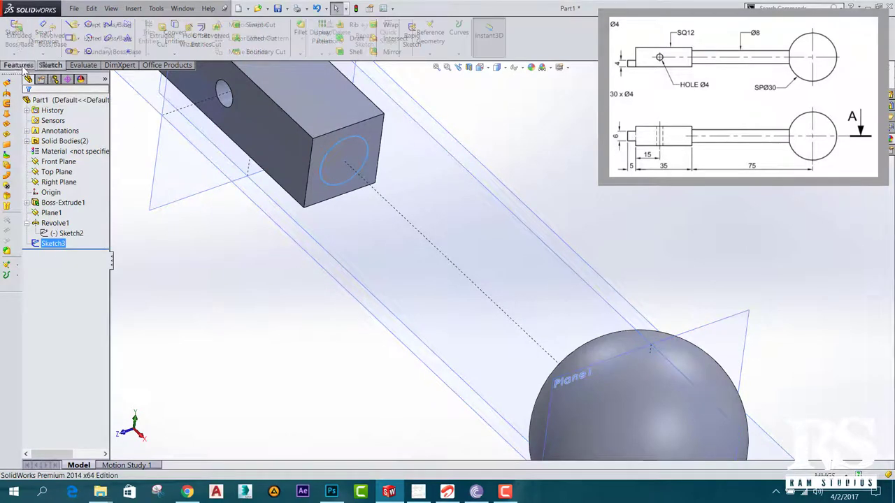
left_click(18, 36)
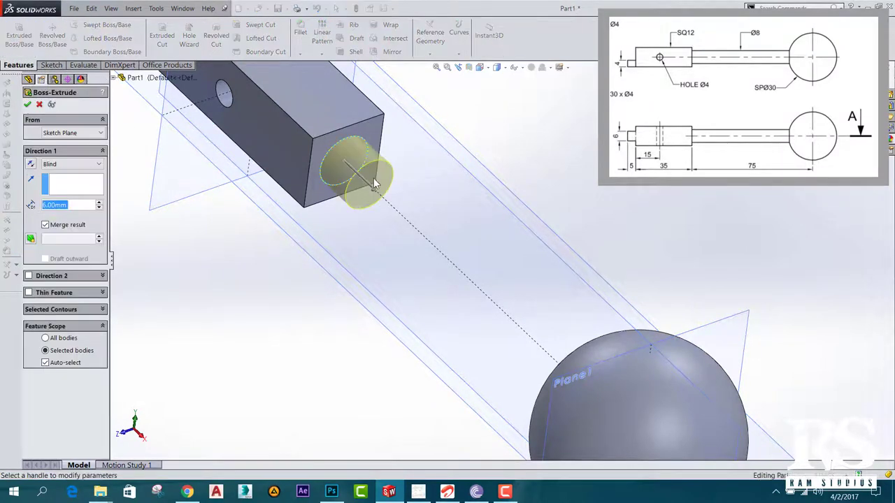
middle_click_drag(343, 367, 369, 429)
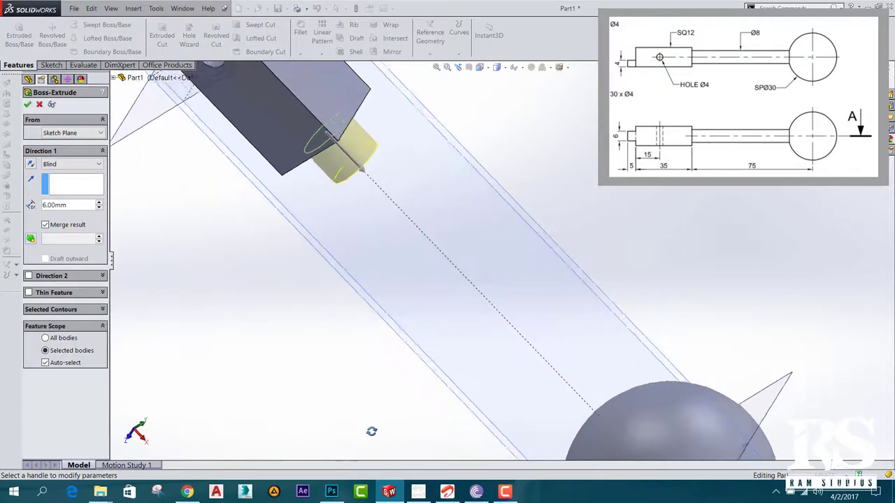
scroll(566, 325, "up", 4)
scroll(600, 293, "down", 2)
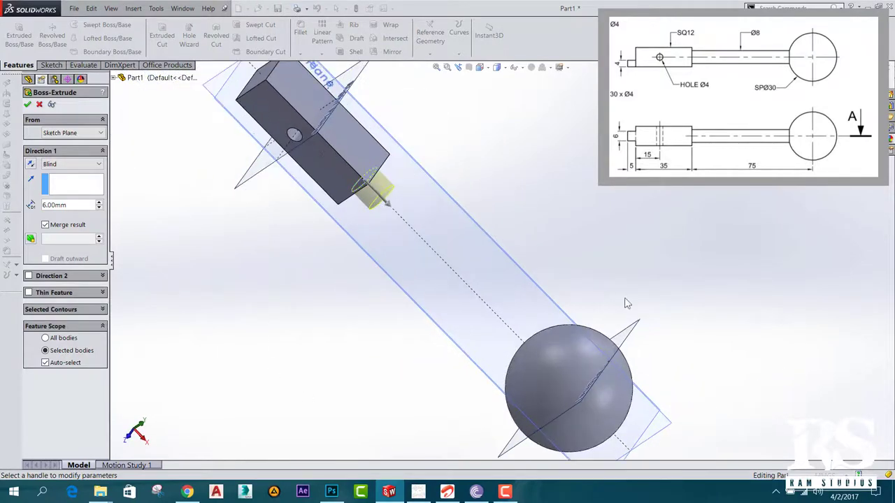
Step: Set the extrusion to Up To Surface on the sphere face and create the rod
left_click(70, 165)
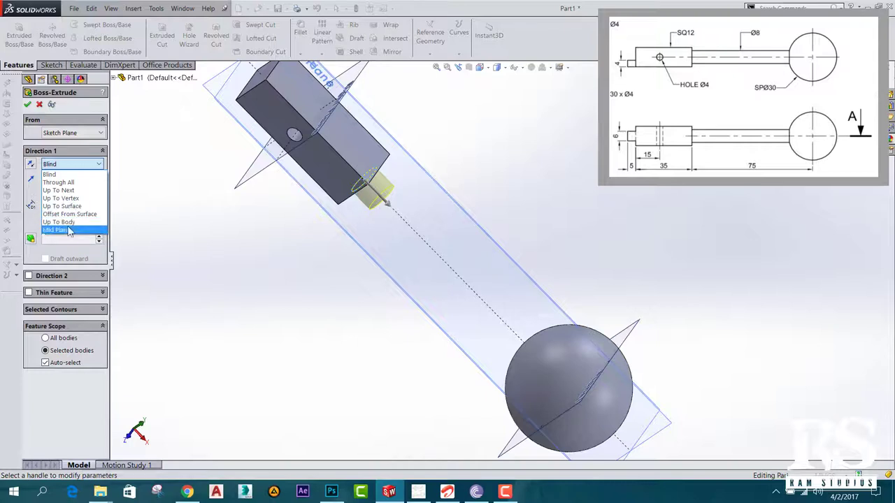
left_click(81, 206)
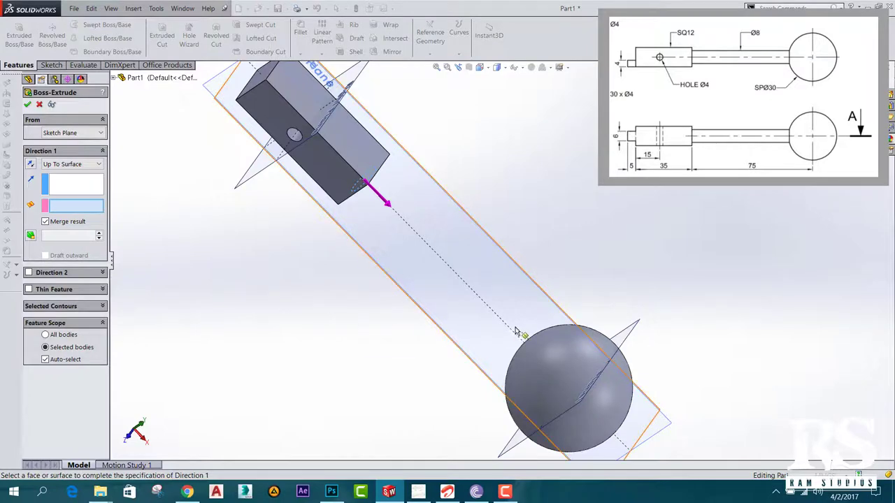
left_click(552, 352)
scroll(552, 348, "up", 2)
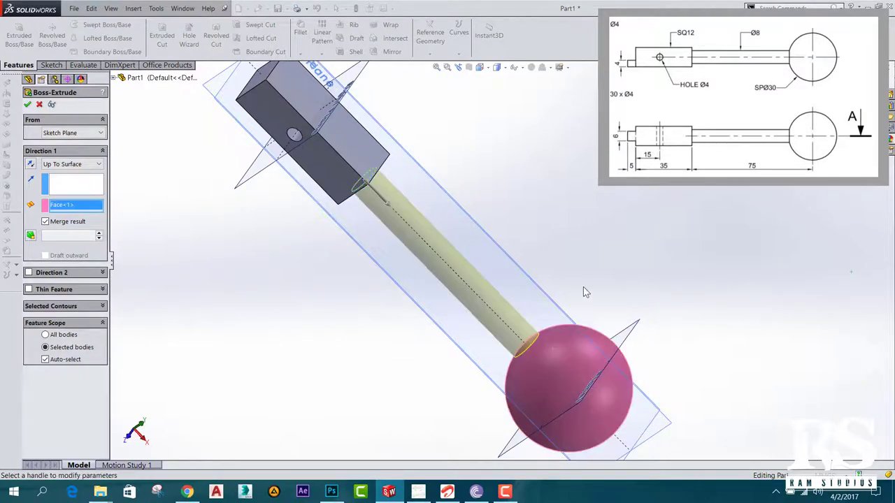
middle_click_drag(583, 287, 538, 340)
scroll(538, 341, "down", 3)
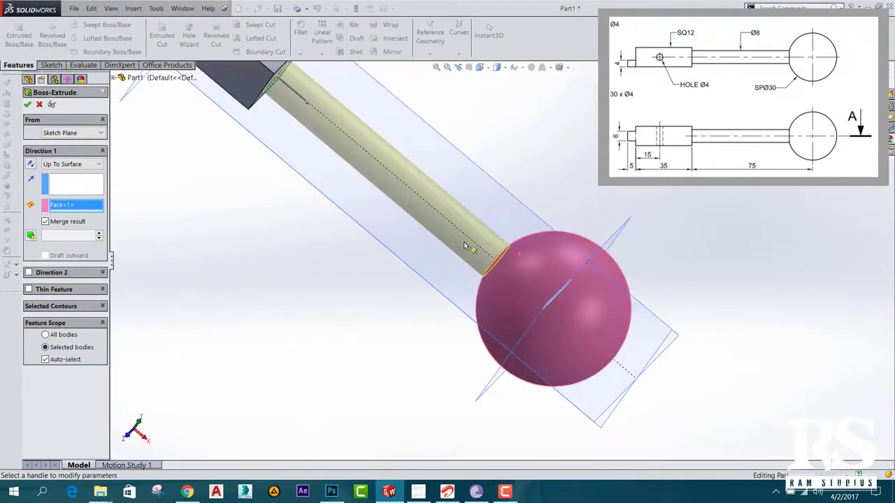
mouse_move(469, 246)
middle_mouse_down()
mouse_move(429, 365)
mouse_move(395, 282)
mouse_move(401, 337)
mouse_move(376, 339)
middle_mouse_up()
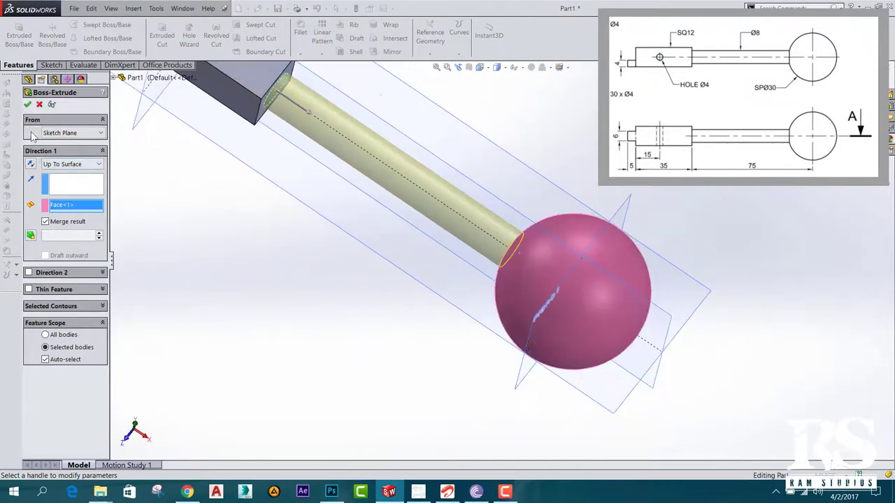
left_click(28, 105)
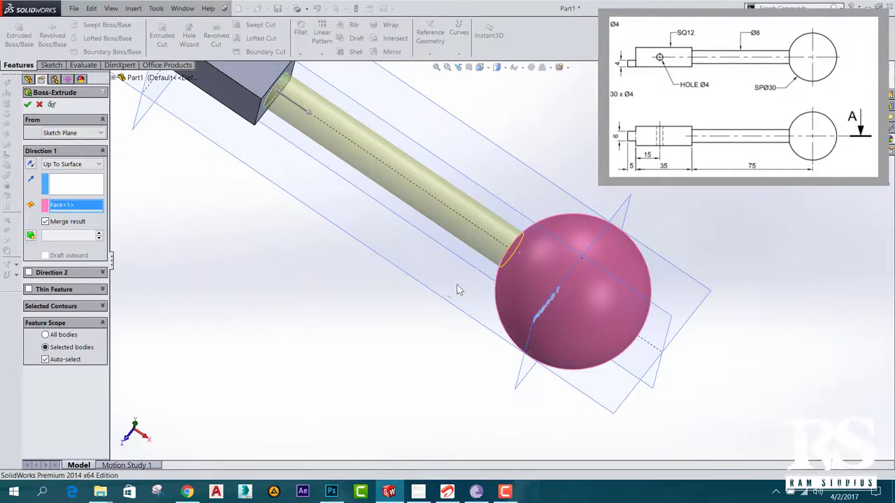
scroll(471, 281, "down", 3)
scroll(466, 266, "up", 3)
Step: Hide the Front Plane, Right Plane and Plane1, leaving only block, rod and ball
scroll(443, 100, "up", 2)
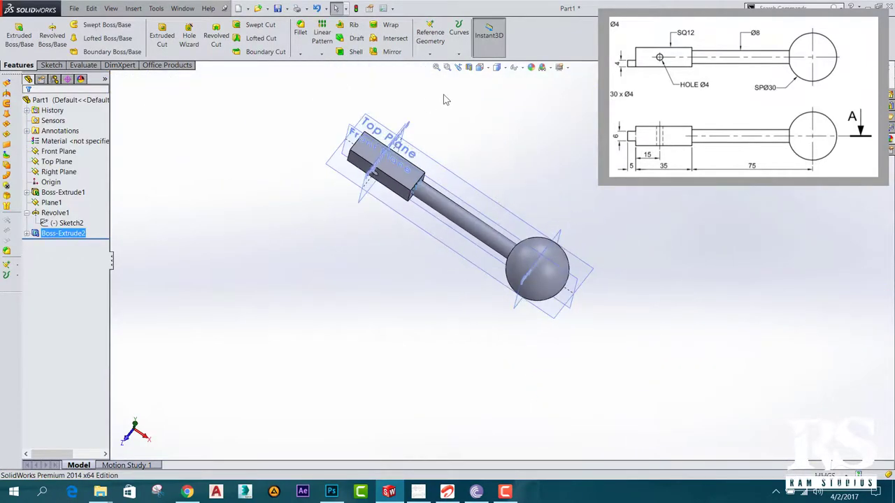
scroll(350, 348, "down", 2)
mouse_move(413, 385)
middle_mouse_down()
mouse_move(459, 350)
mouse_move(391, 280)
mouse_move(338, 299)
mouse_move(400, 307)
middle_mouse_up()
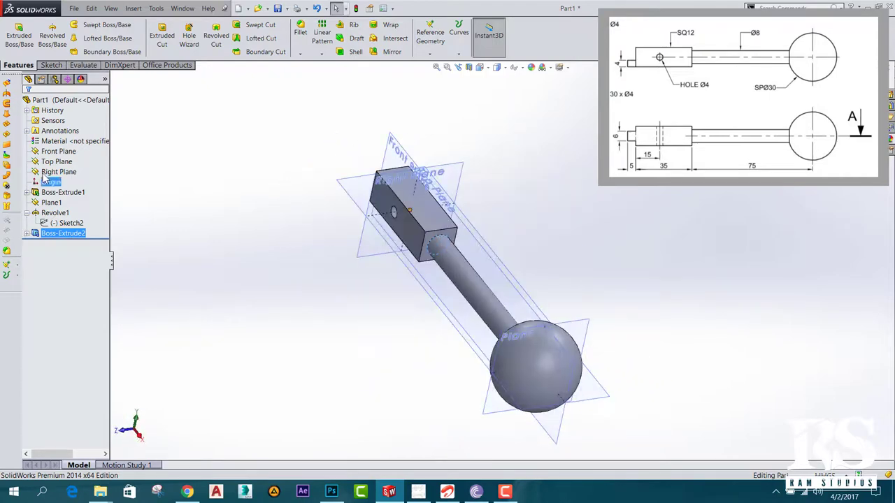
left_click(56, 151)
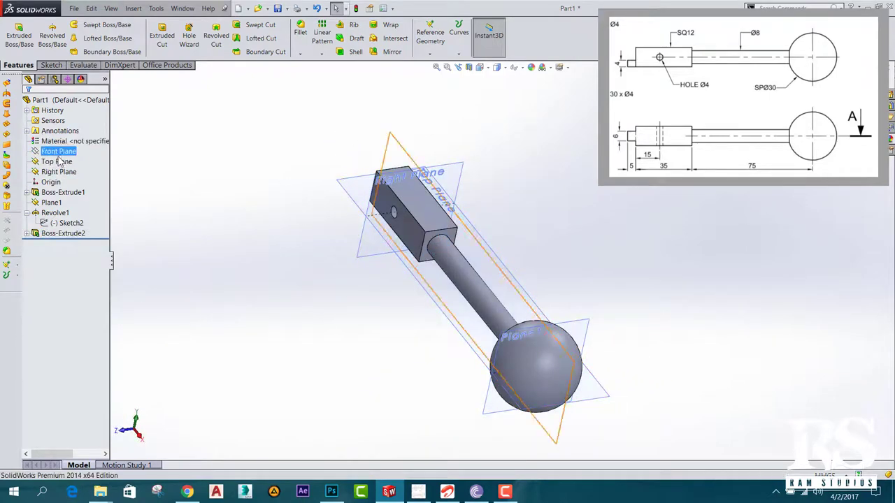
left_click(59, 171, "ctrl")
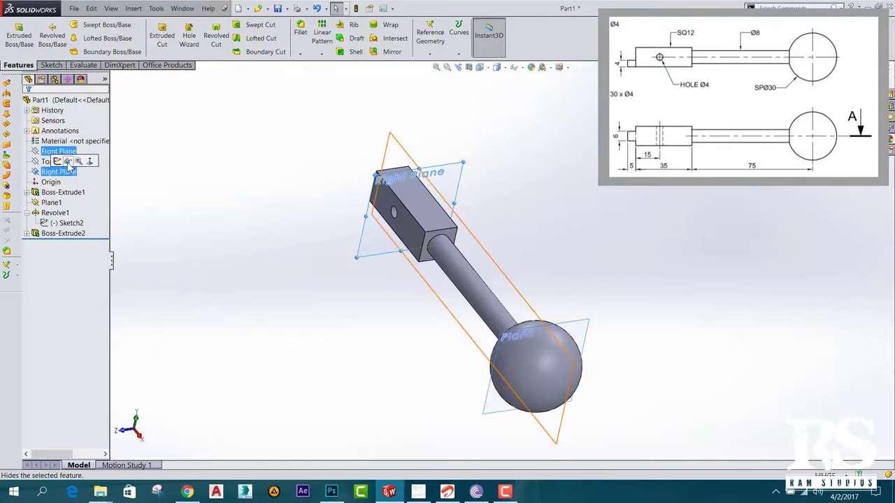
left_click(67, 162)
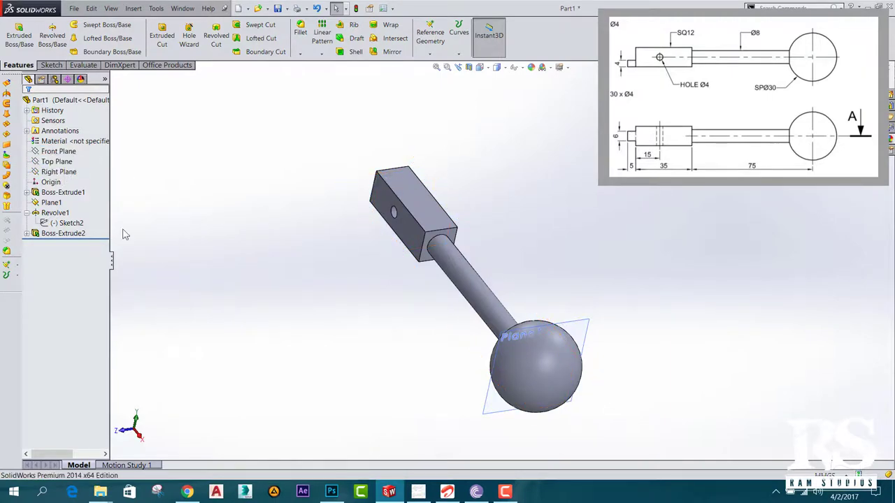
left_click(51, 201)
left_click(73, 190)
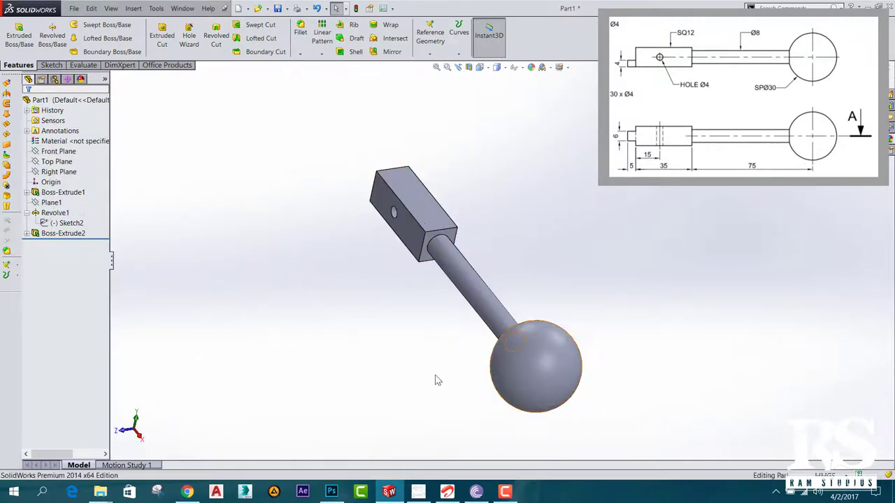
middle_click_drag(435, 379, 263, 382)
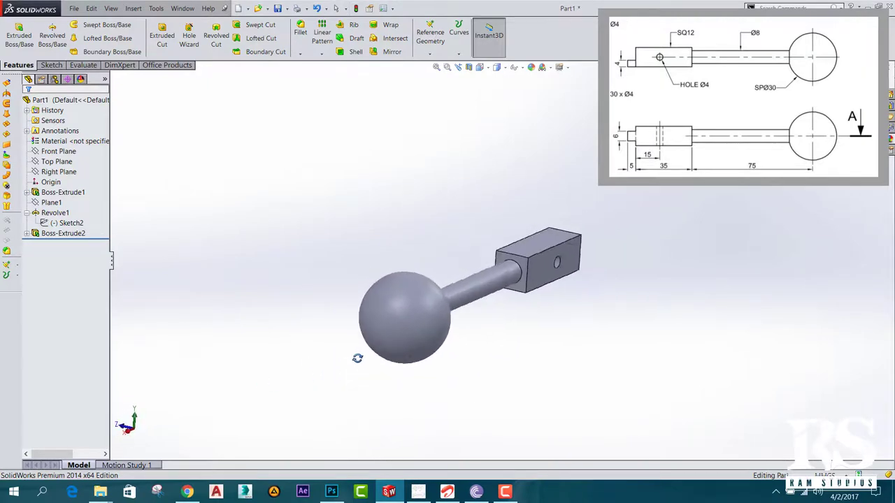
mouse_move(263, 382)
middle_mouse_down()
mouse_move(502, 222)
mouse_move(469, 333)
mouse_move(429, 369)
mouse_move(428, 385)
middle_mouse_up()
mouse_move(384, 411)
middle_mouse_down()
mouse_move(377, 405)
mouse_move(409, 392)
mouse_move(402, 382)
mouse_move(375, 391)
middle_mouse_up()
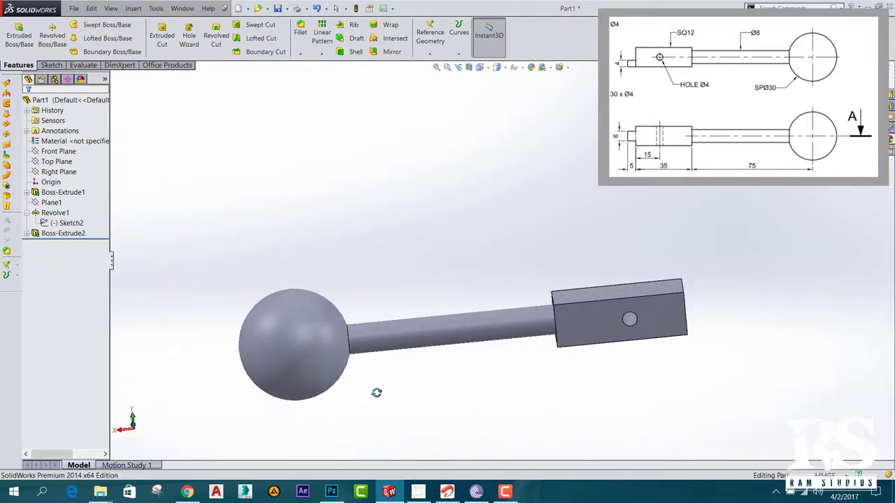
scroll(366, 308, "down", 2)
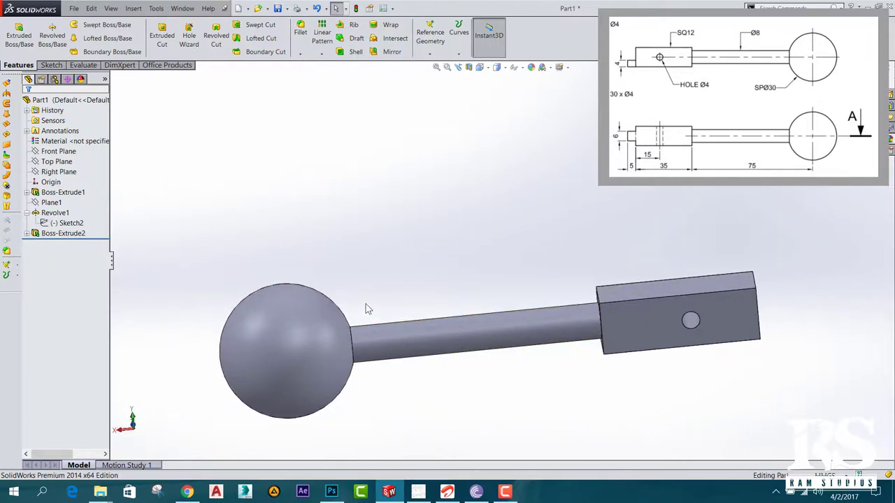
scroll(367, 391, "up", 2)
scroll(399, 407, "down", 2)
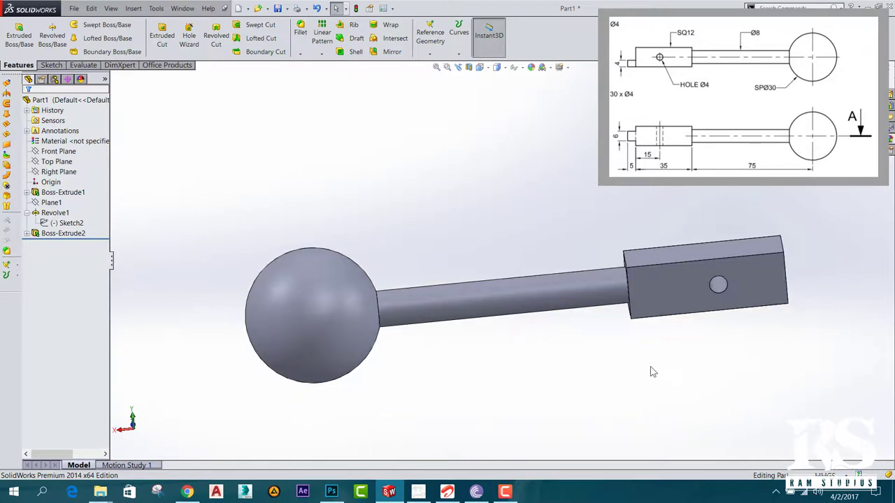
scroll(681, 372, "down", 1)
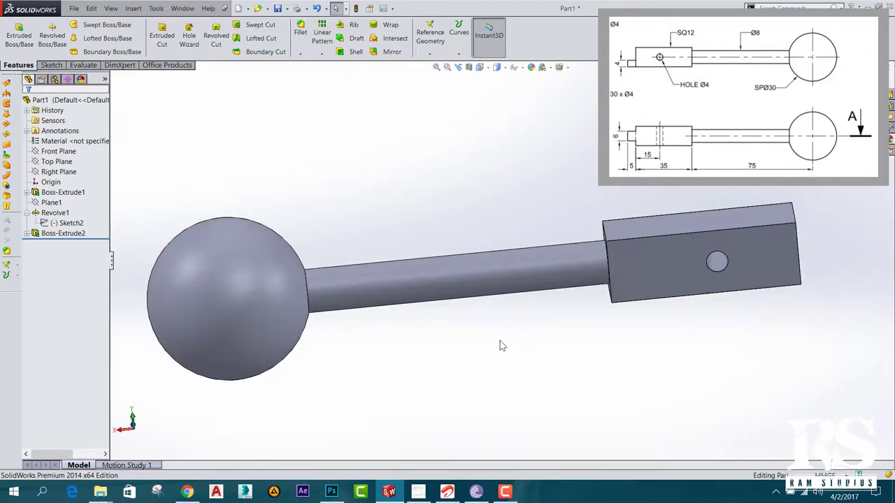